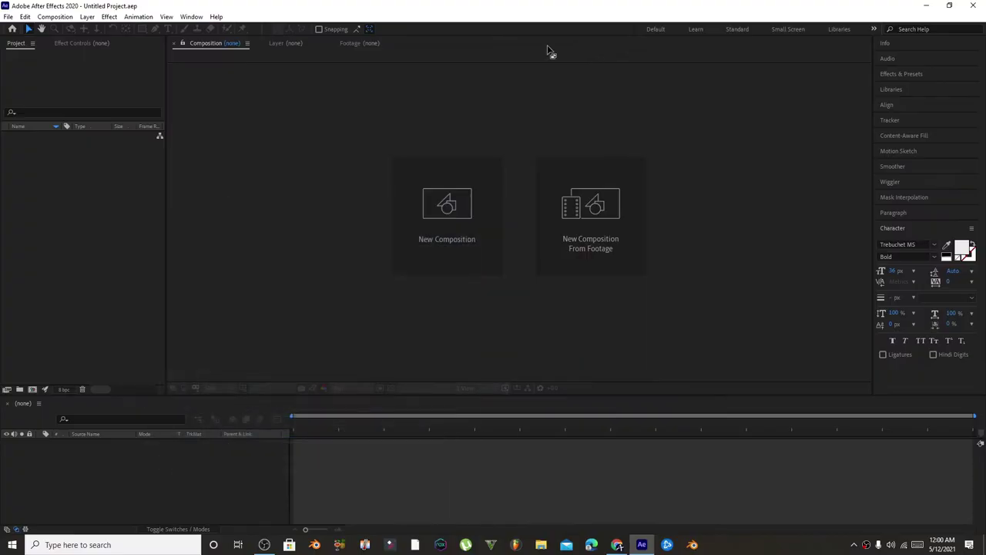
Create a new 1920×1080 composition named 'Text animation'.
click(464, 181)
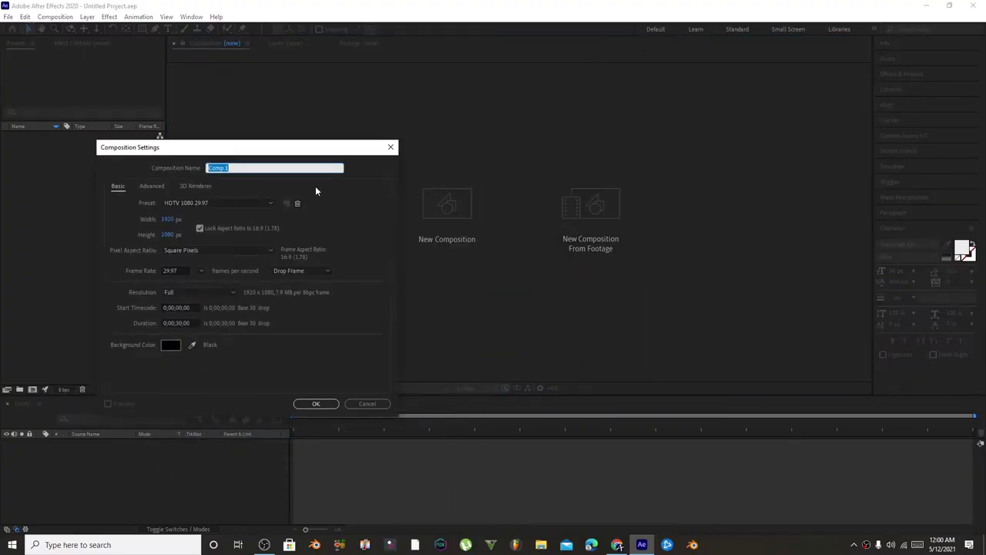
text(T)
text(on)
key(Return)
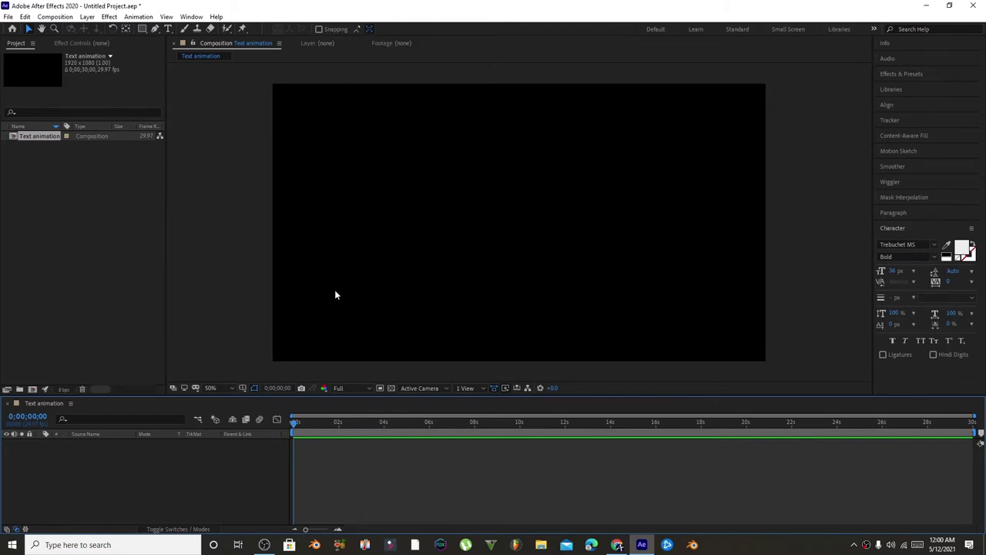
key(ctrl+y)
Add a full-frame background solid in dark blue 21232B.
click(487, 333)
drag(150, 468, 176, 449)
drag(289, 378, 289, 395)
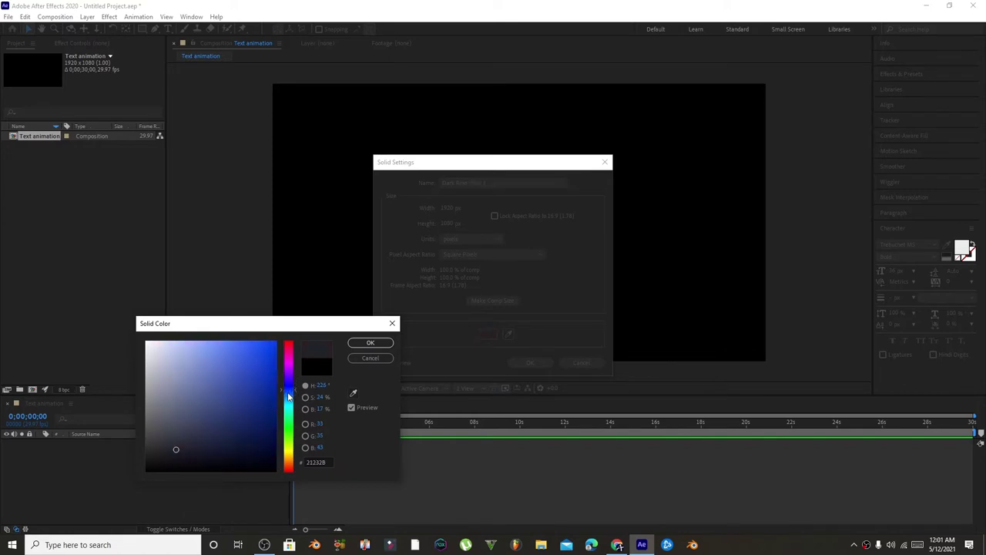
click(372, 342)
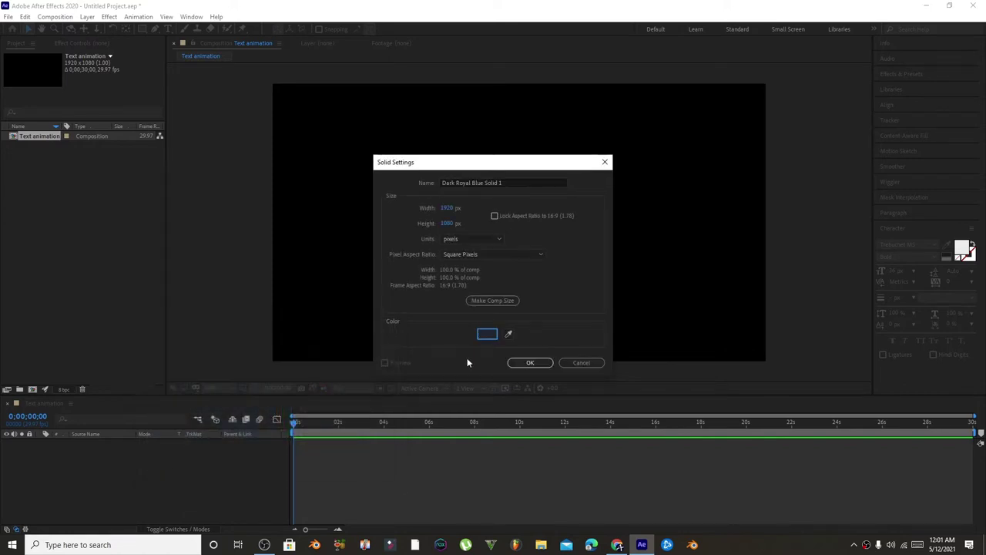
click(530, 362)
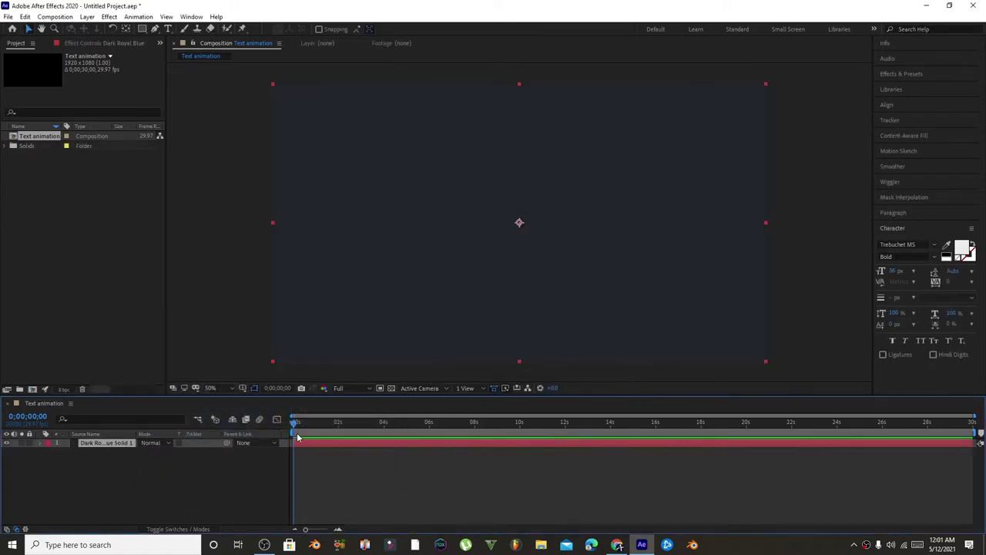
Add a white text layer reading 'Text' at the centre of the frame.
click(167, 29)
click(518, 222)
text(Text)
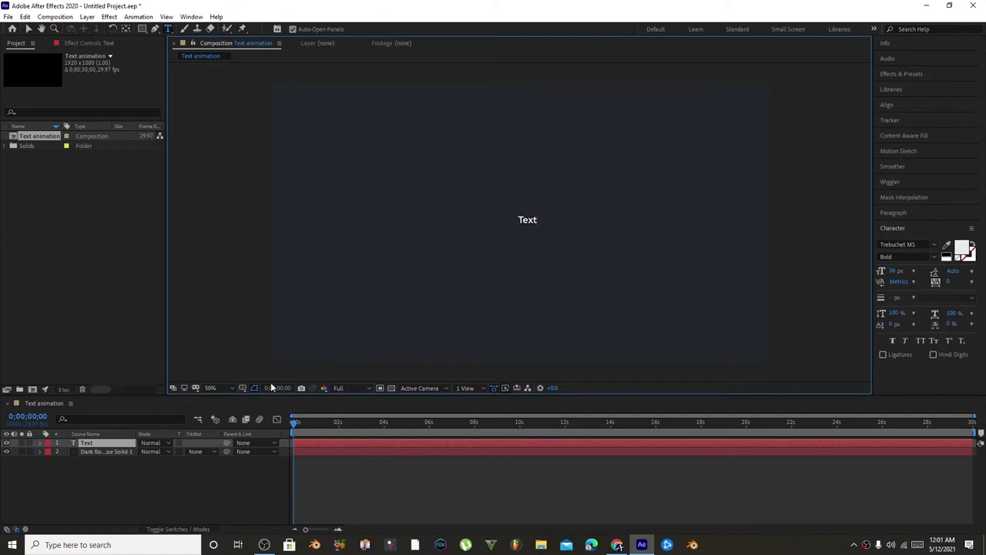
click(120, 442)
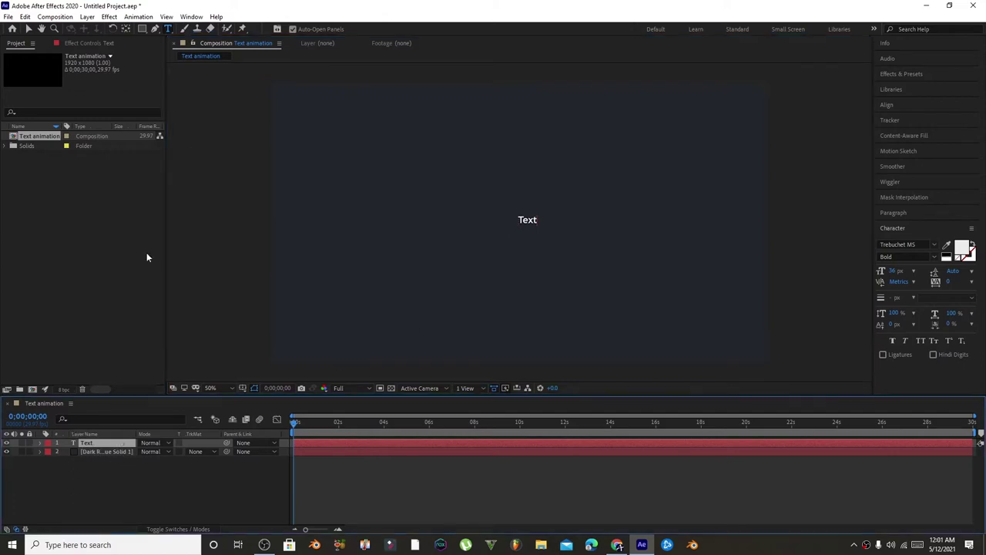
Scale the Text layer up to about 1828% so it spans the frame.
click(126, 28)
click(98, 445)
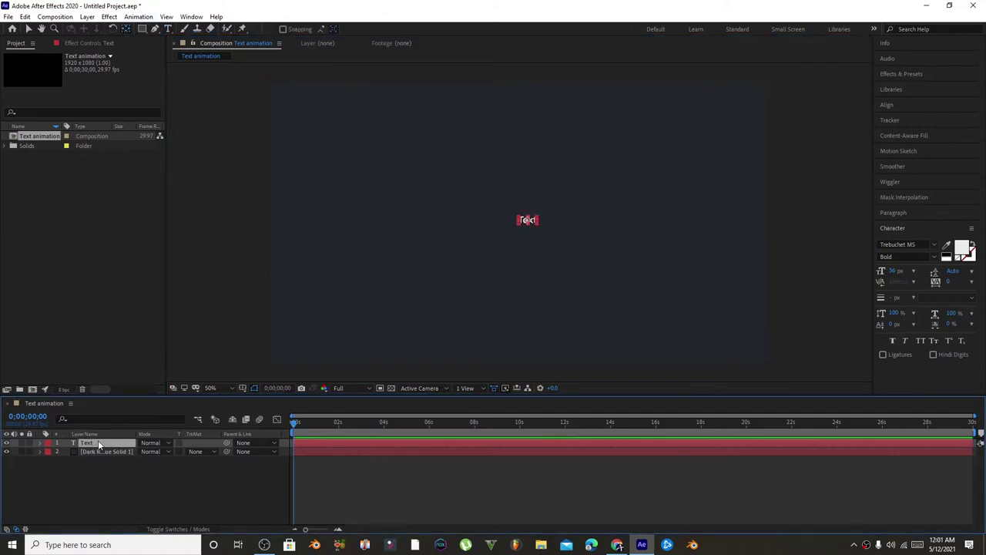
key(s)
drag(152, 452, 185, 453)
key(space)
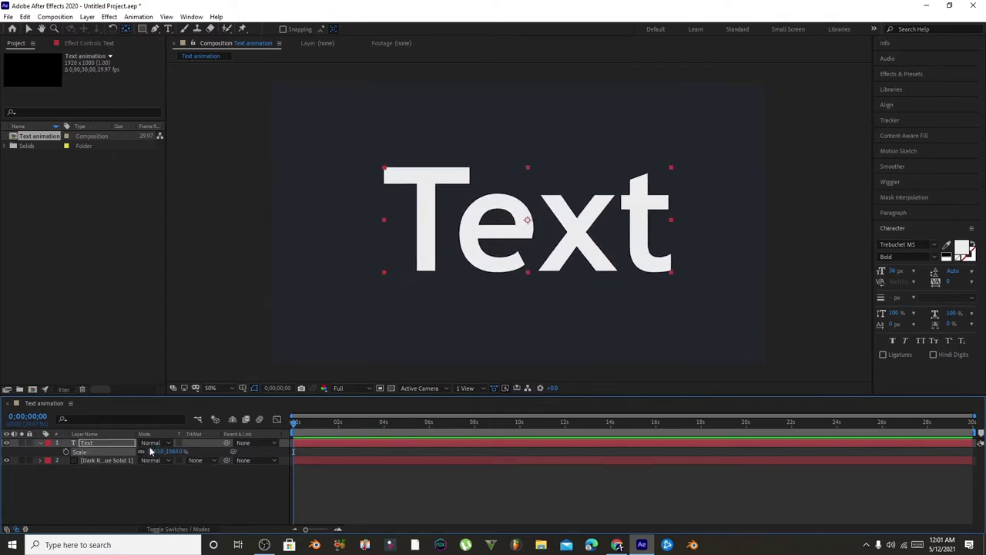
drag(154, 451, 181, 451)
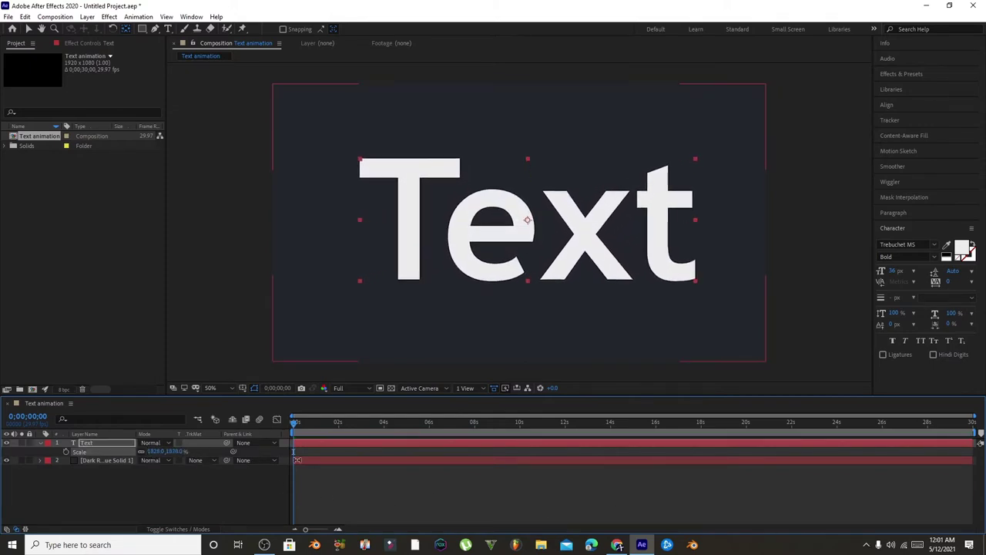
click(154, 506)
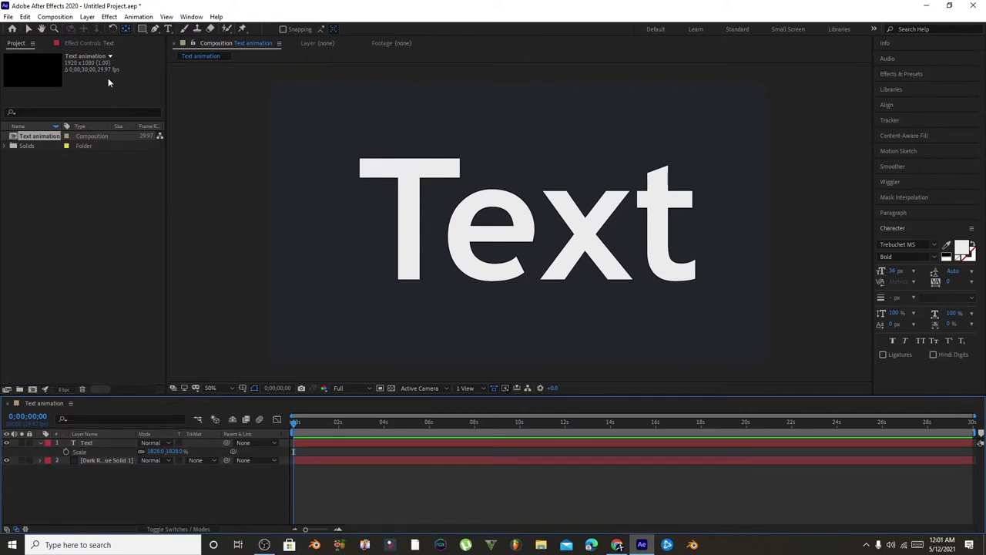
Create a white 1920×1080 solid named 'Blocks' via Layer > New > Solid.
click(87, 17)
mouse_move(154, 26)
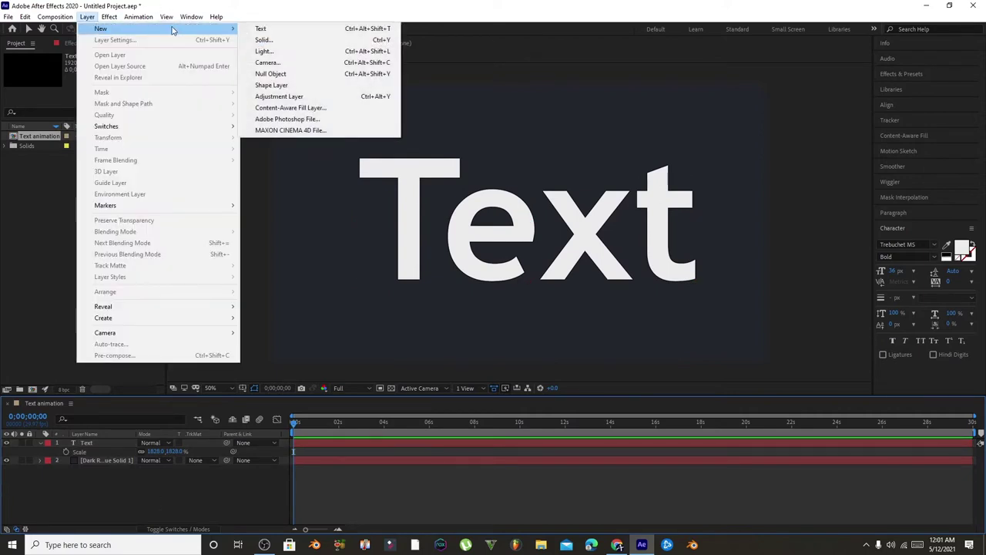
click(263, 40)
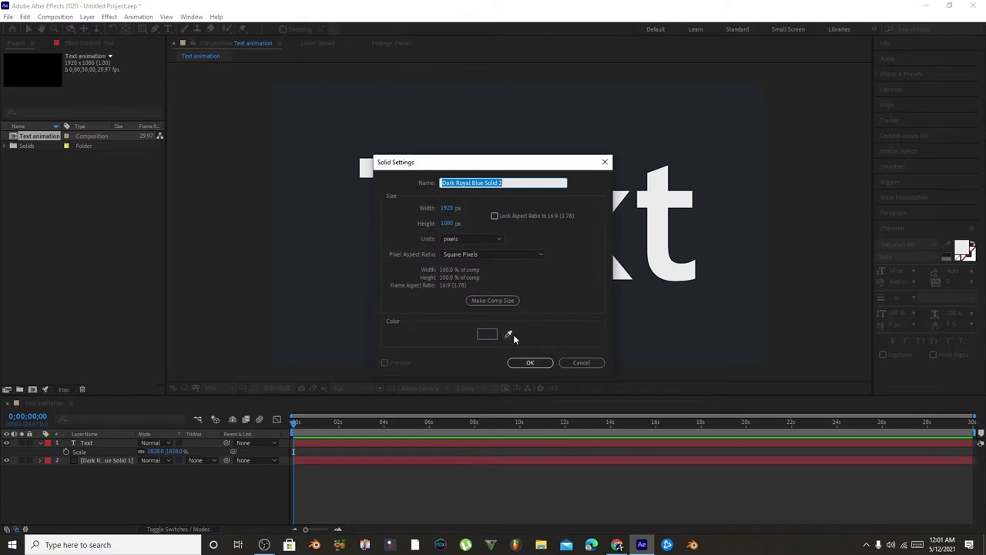
click(487, 333)
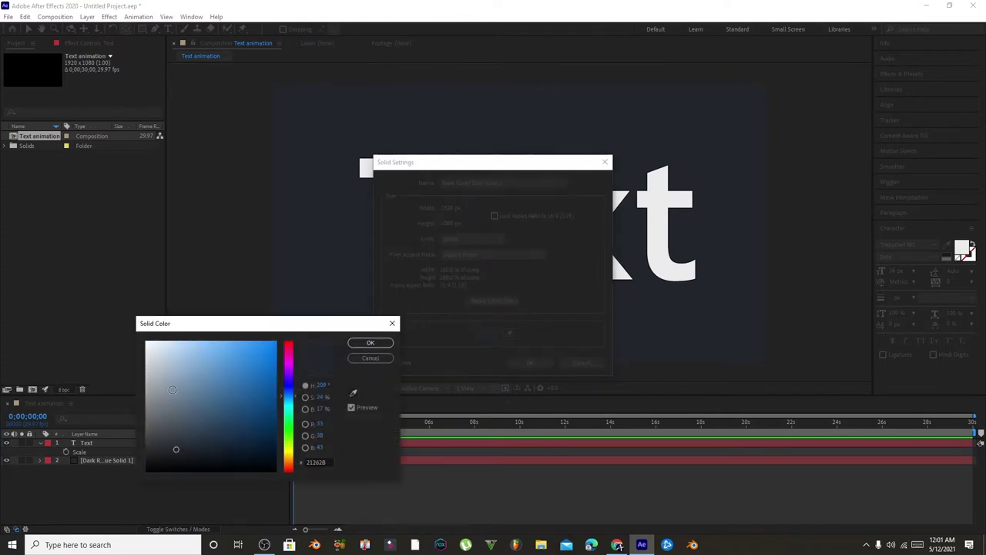
click(147, 342)
click(370, 342)
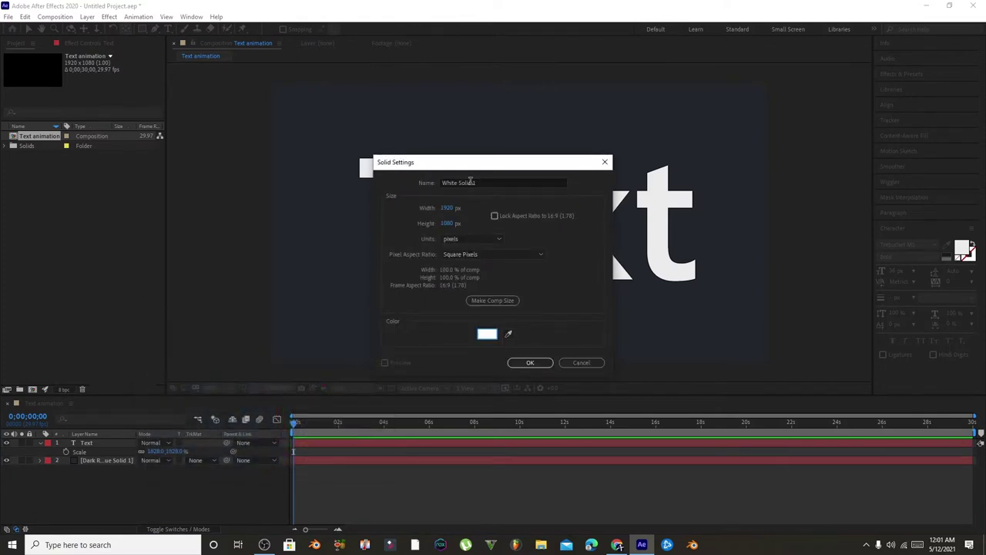
click(471, 182)
triple_click(470, 182)
text(Blocks)
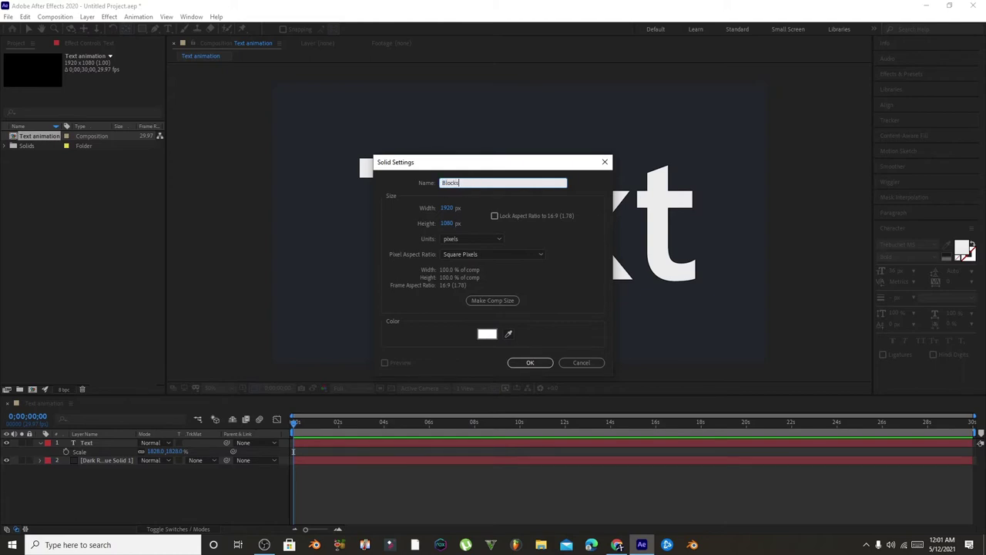
key(Return)
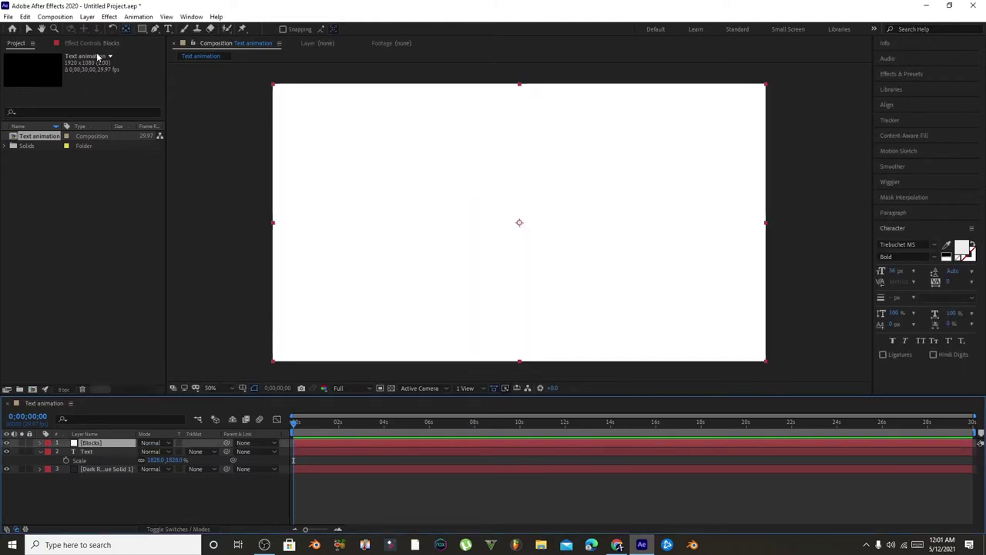
Apply Fractal Noise to Blocks with Noise Type Block and Fractal Type Strings.
click(105, 18)
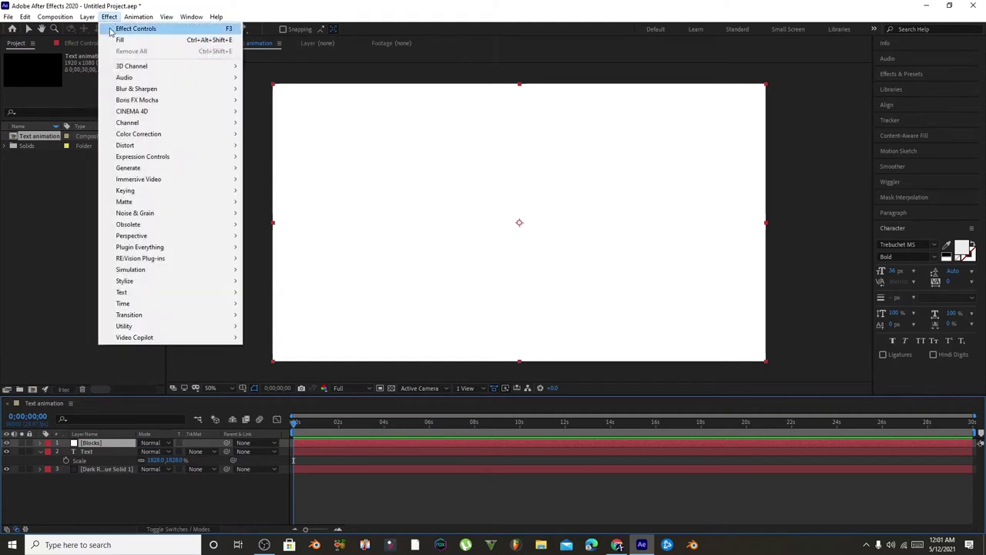
mouse_move(147, 219)
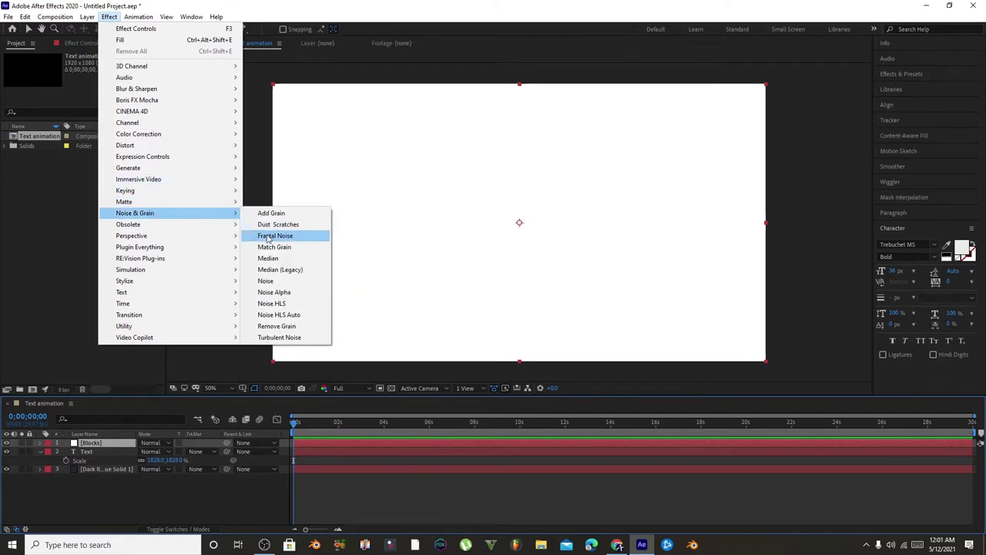
click(268, 237)
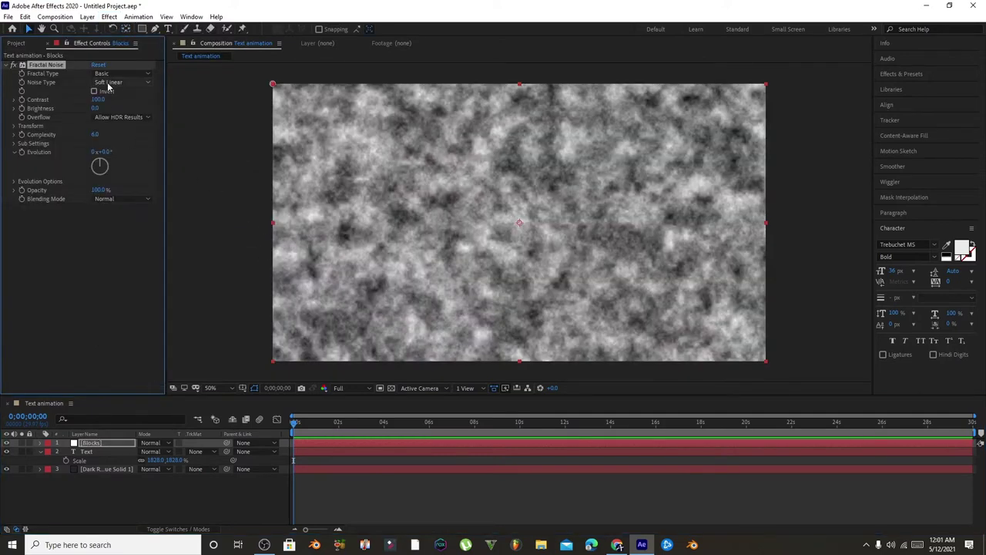
click(108, 83)
click(108, 91)
click(111, 74)
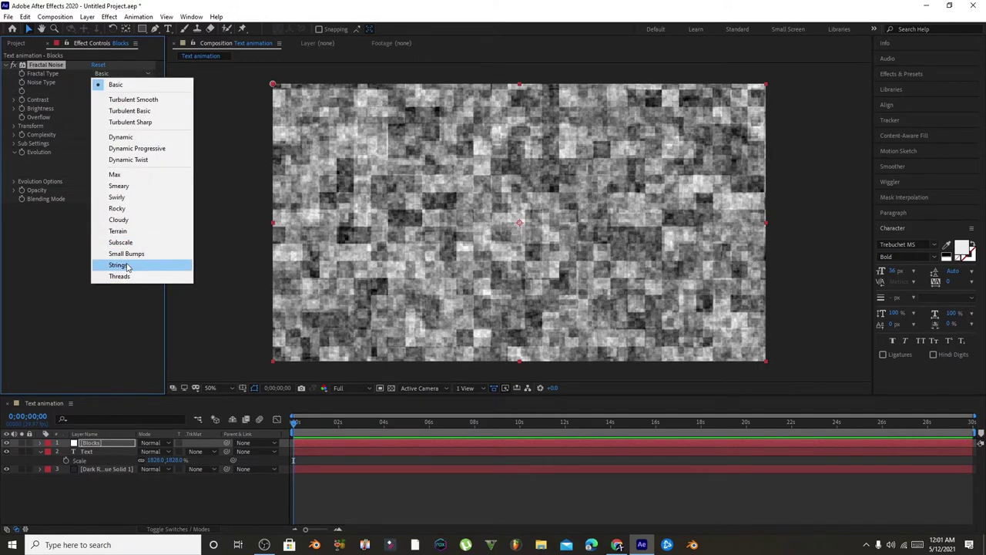
click(128, 265)
Raise the noise Contrast to 450 and Brightness to 50, keeping Evolution at 0.
drag(97, 100, 212, 128)
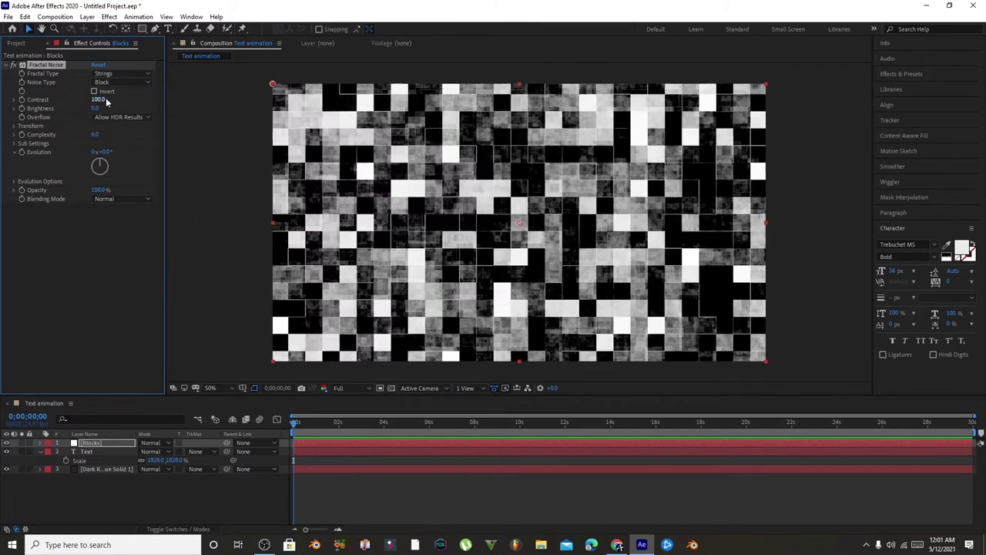
drag(211, 128, 253, 128)
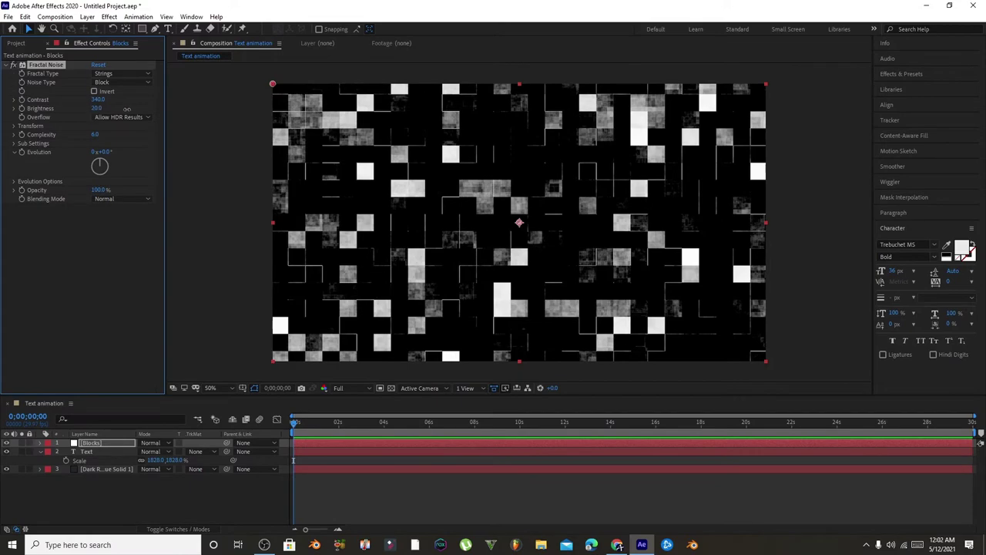
mouse_move(97, 108)
mouse_down()
mouse_move(97, 134)
mouse_move(180, 133)
mouse_move(137, 129)
mouse_up()
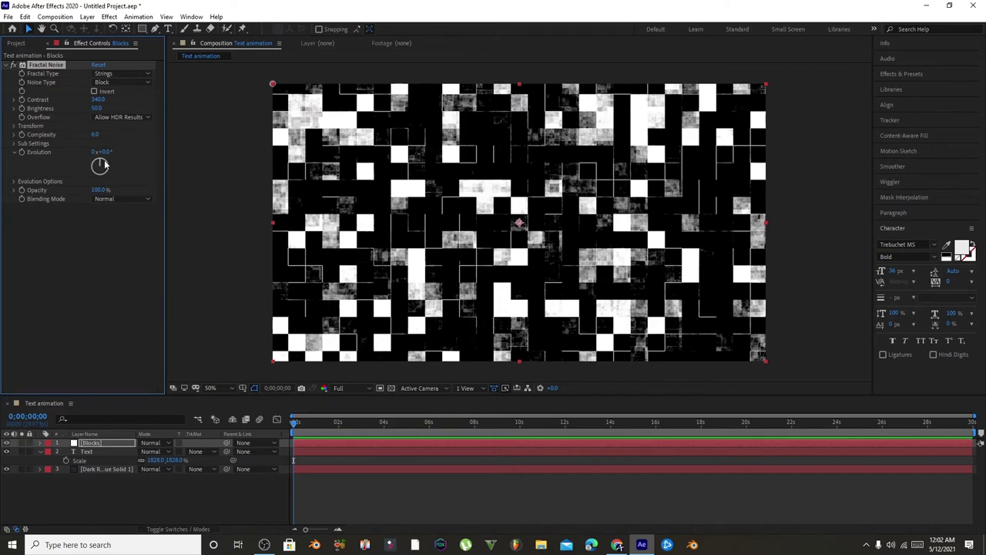
drag(104, 153, 130, 162)
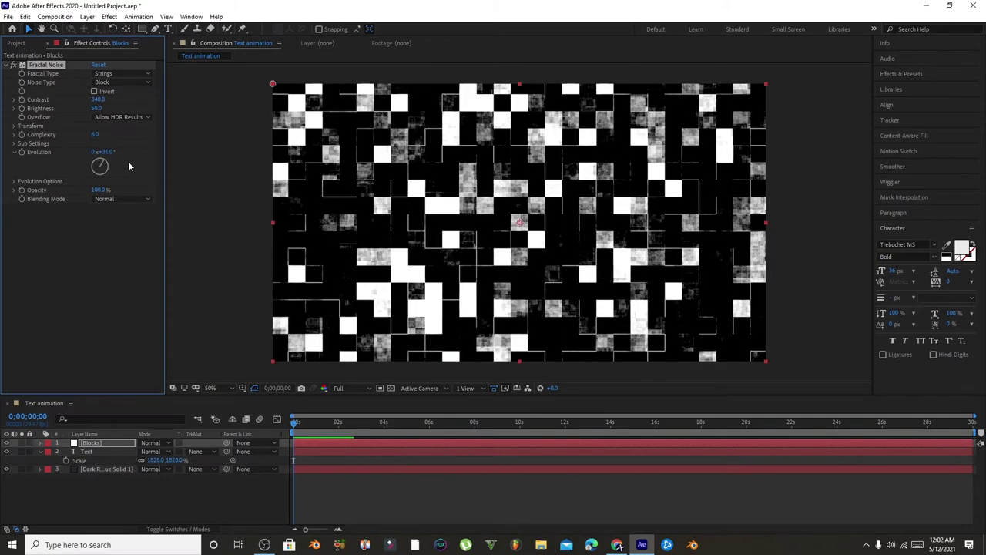
drag(128, 161, 104, 156)
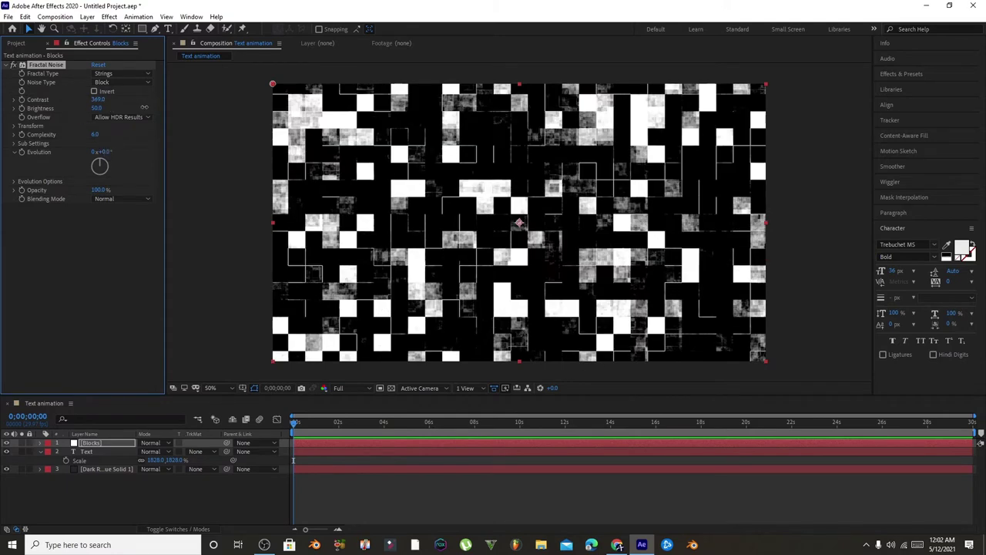
drag(98, 99, 180, 114)
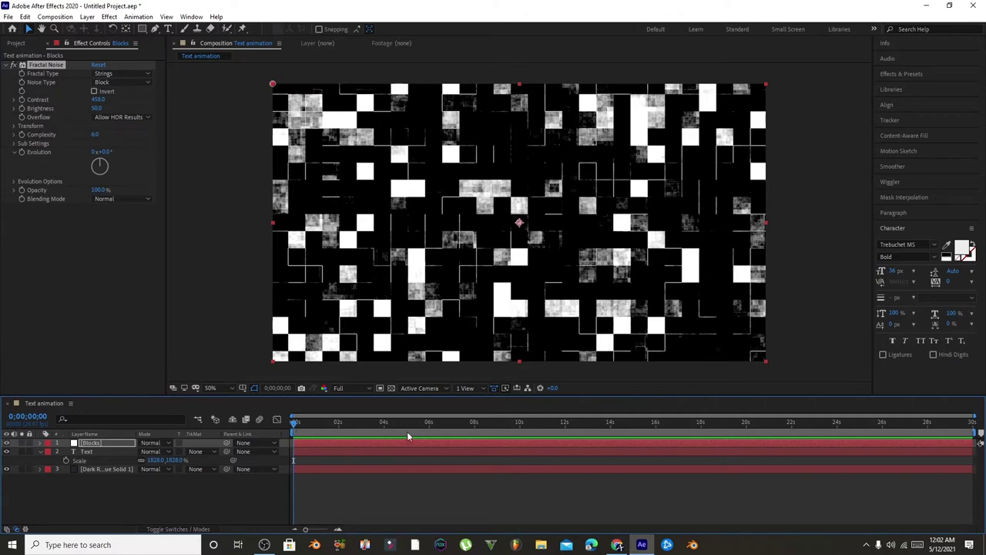
click(428, 422)
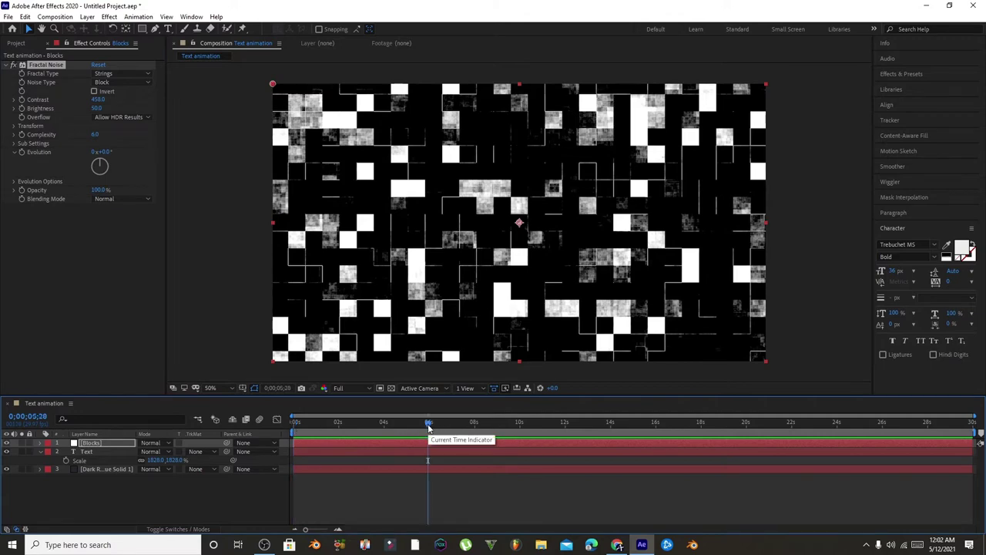
Trim the composition to its work area, ending at 0;00;05;28, and return to frame 0.
right_click(429, 428)
click(424, 465)
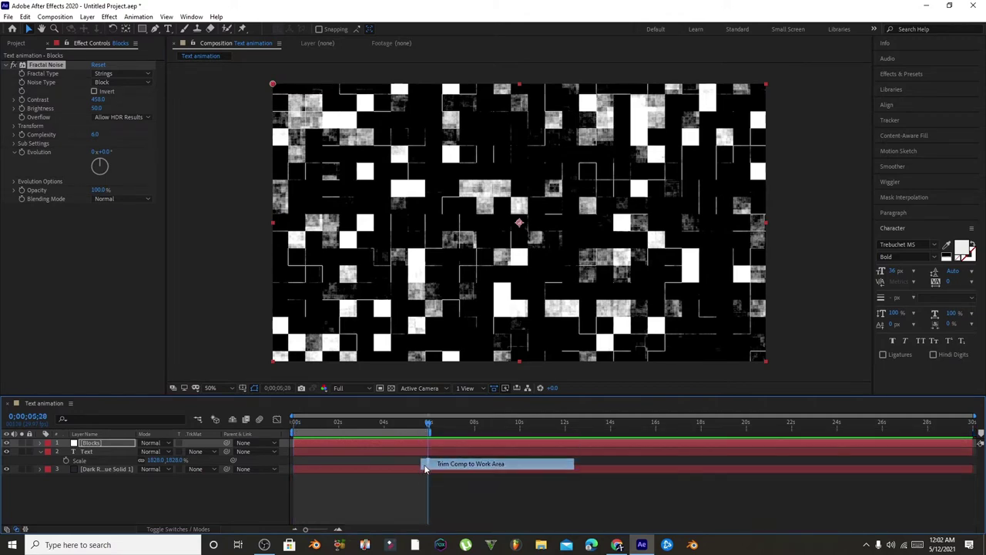
click(294, 424)
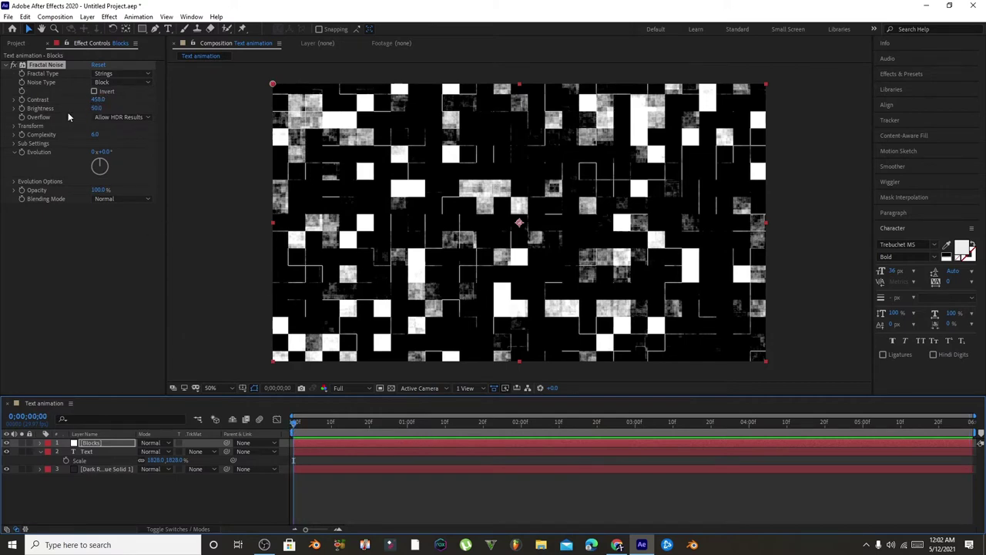
click(26, 110)
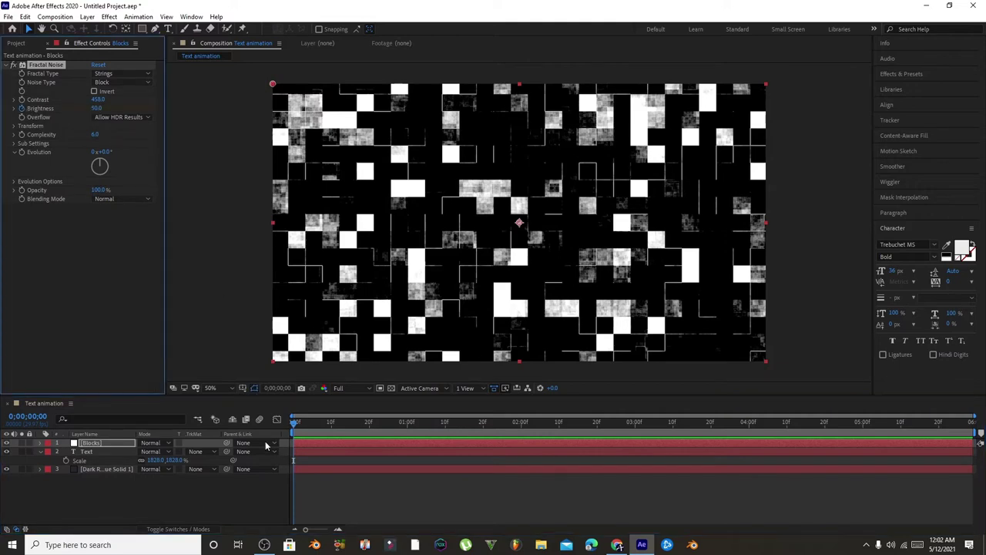
Keyframe noise Brightness at -131 on frame 0 and 1834 near two seconds.
drag(97, 110, 84, 116)
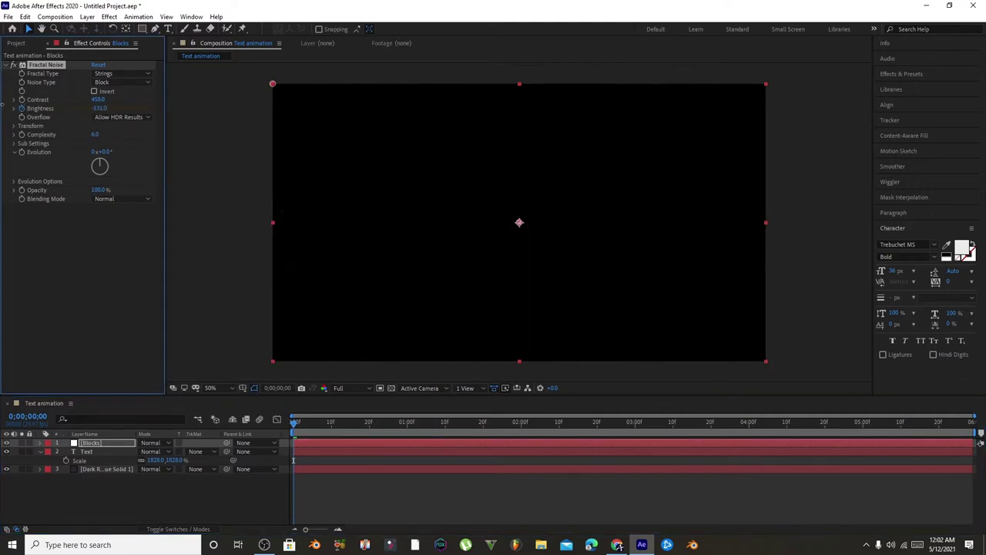
drag(306, 424, 502, 452)
mouse_move(100, 110)
mouse_down()
mouse_move(796, 222)
mouse_move(247, 116)
mouse_move(95, 109)
mouse_up()
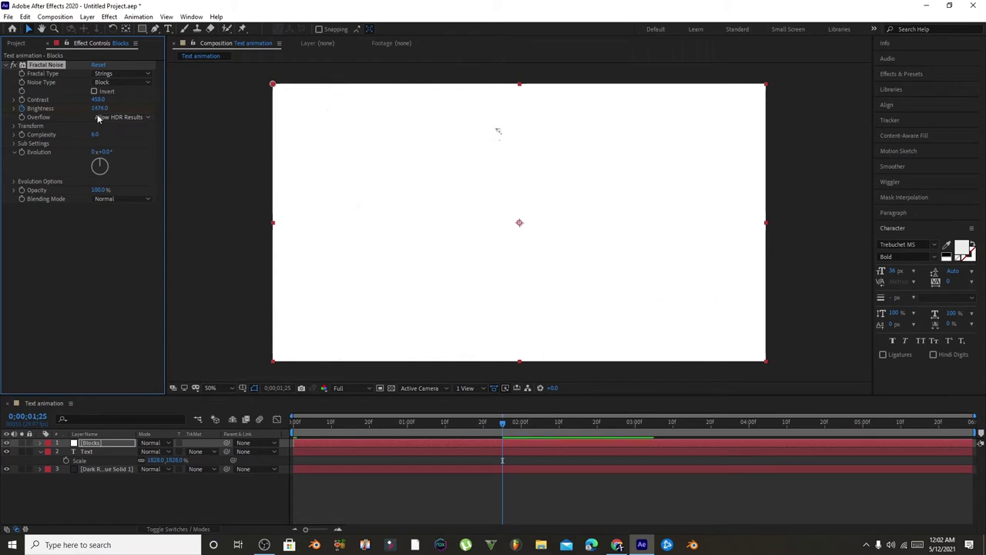
drag(266, 125, 308, 137)
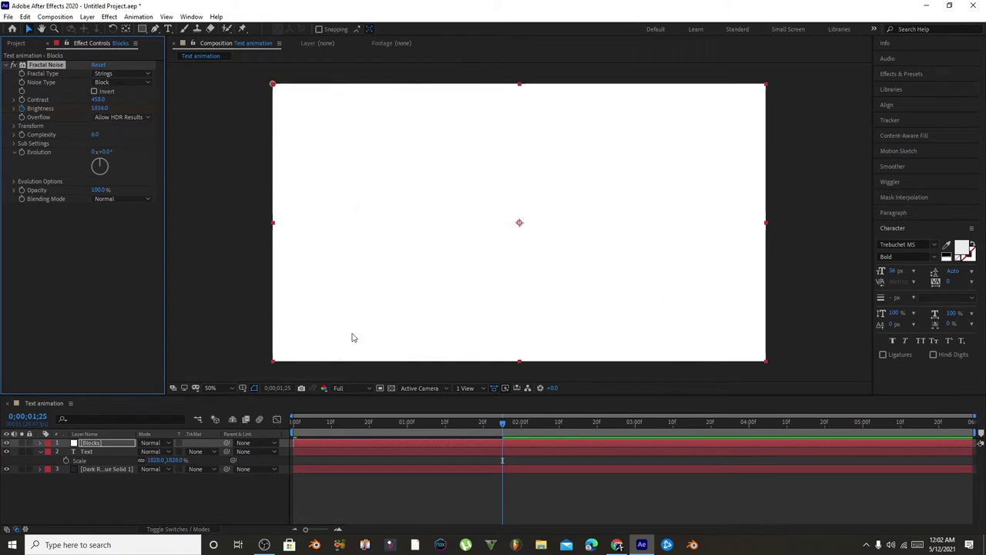
key(u)
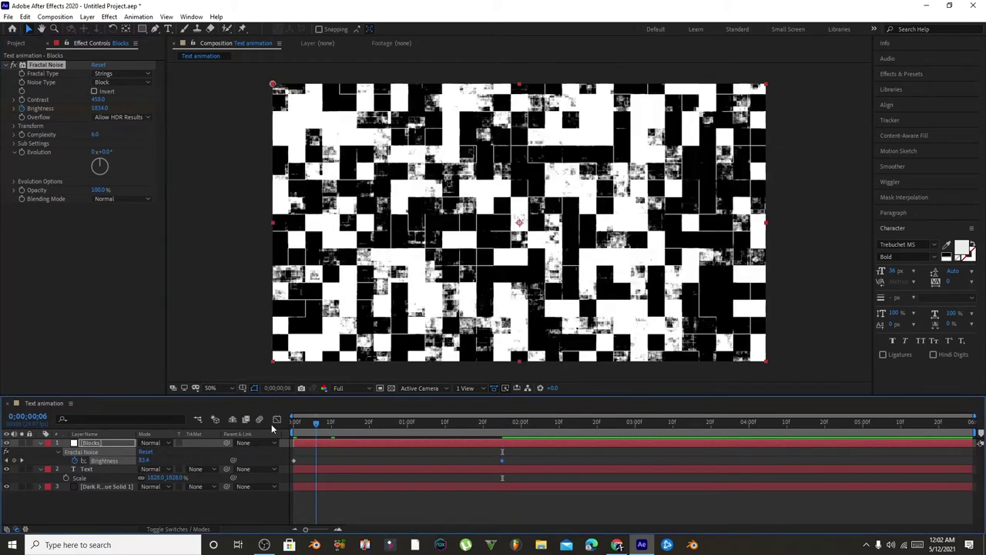
key(space)
Apply Easy Ease to both Brightness keyframes and move the white keyframe slightly later.
drag(518, 453, 256, 464)
key(F9)
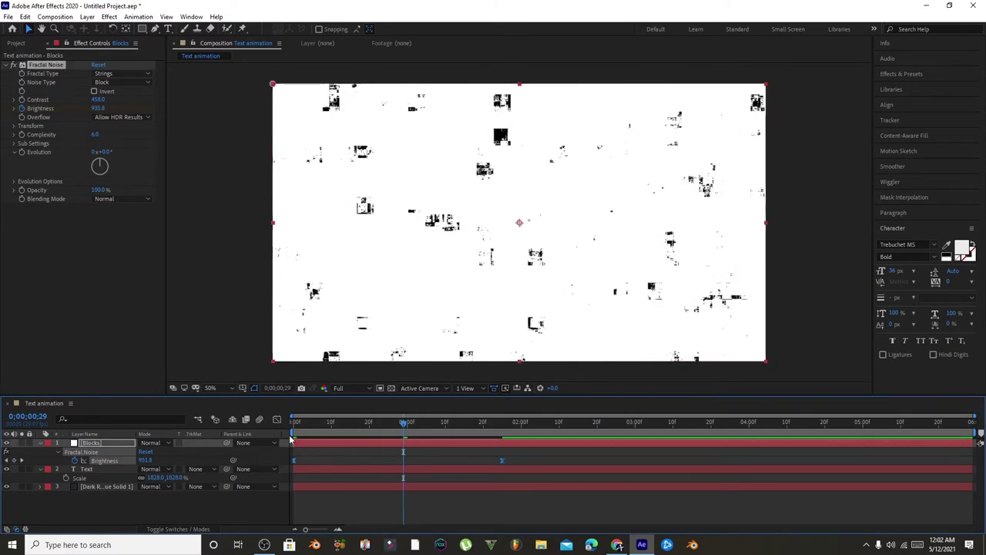
key(space)
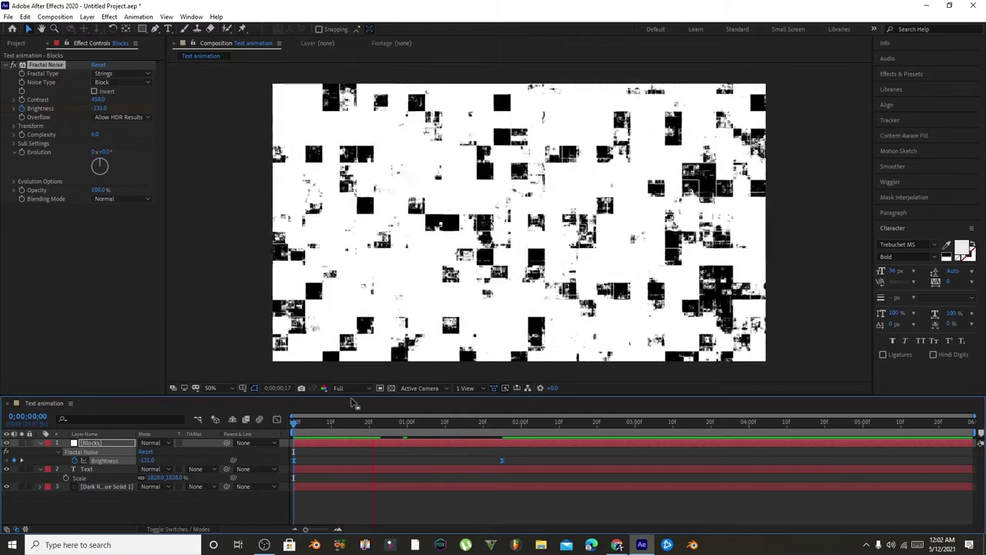
drag(502, 460, 527, 460)
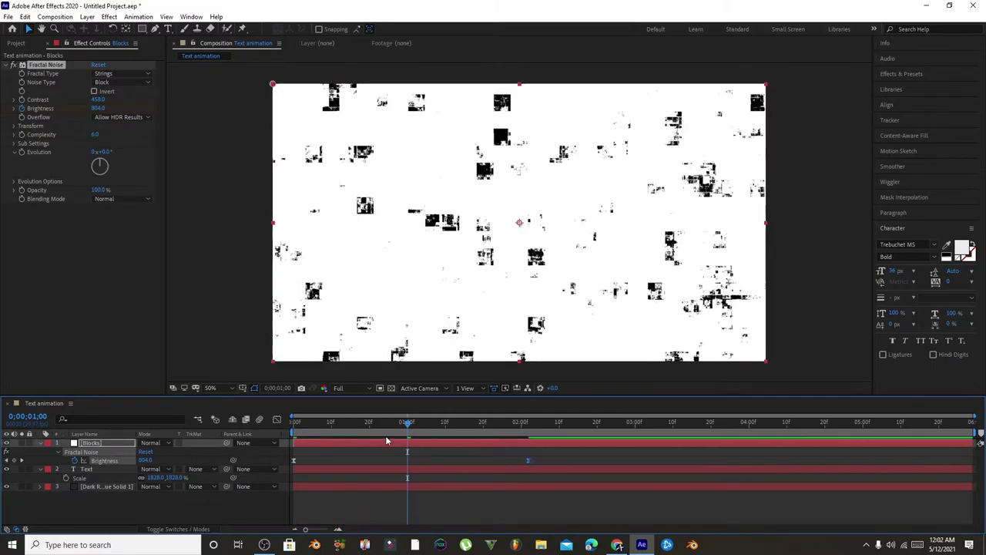
key(space)
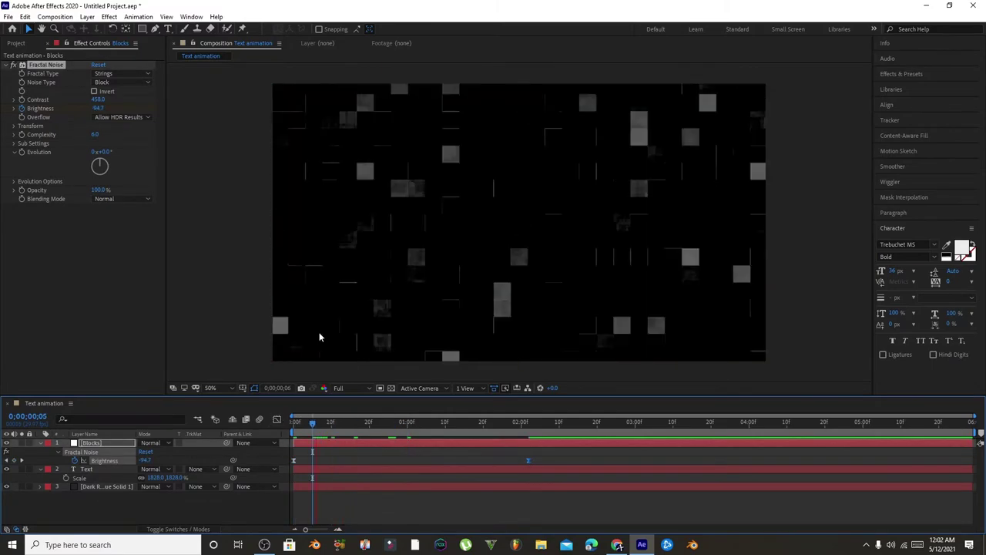
key(space)
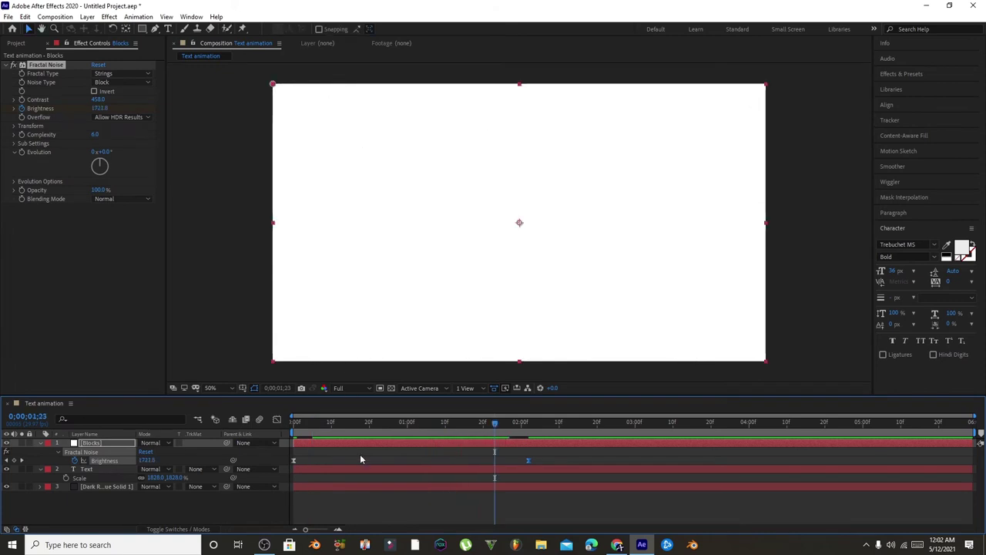
click(347, 430)
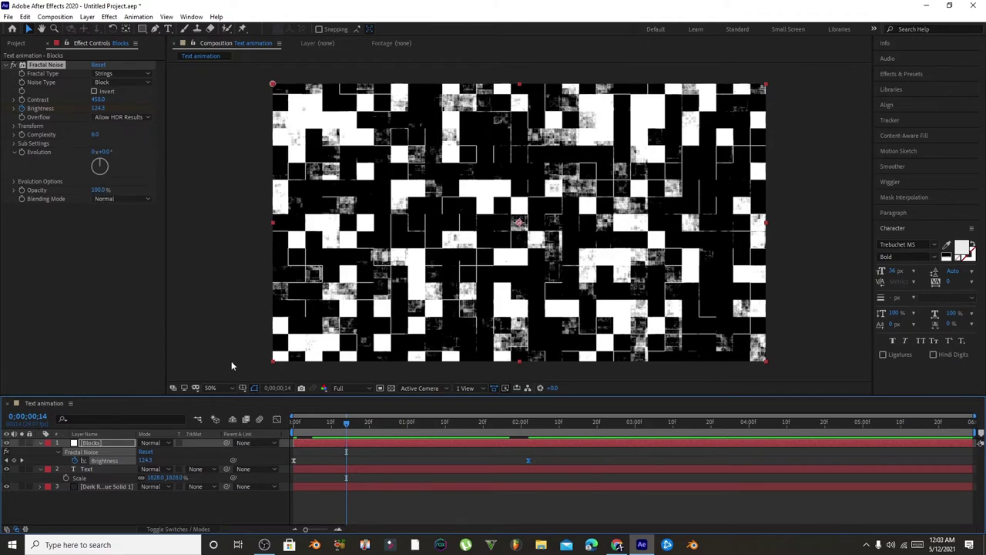
click(198, 469)
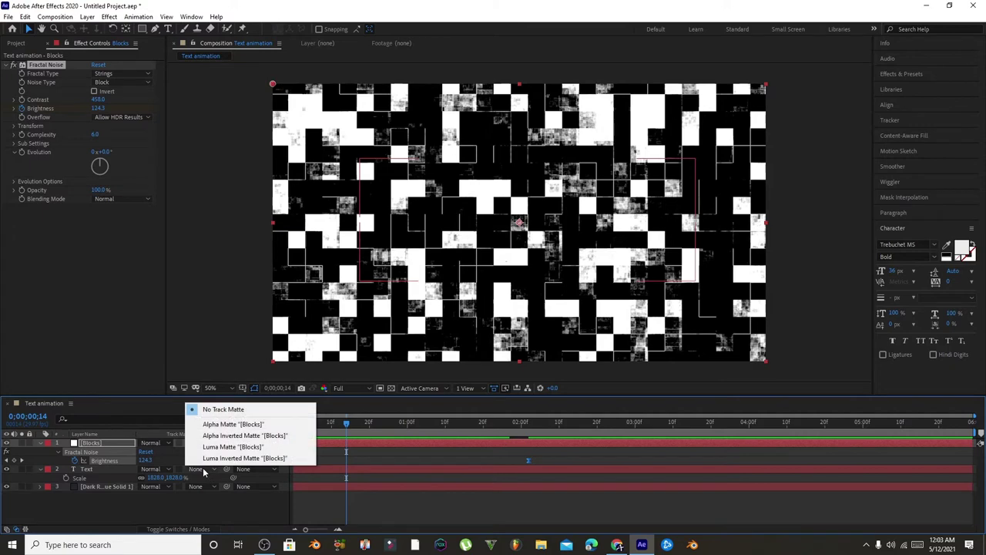
Set the Text layer's Track Matte to Luma Matte [Blocks] and offset Blocks one frame later.
click(207, 446)
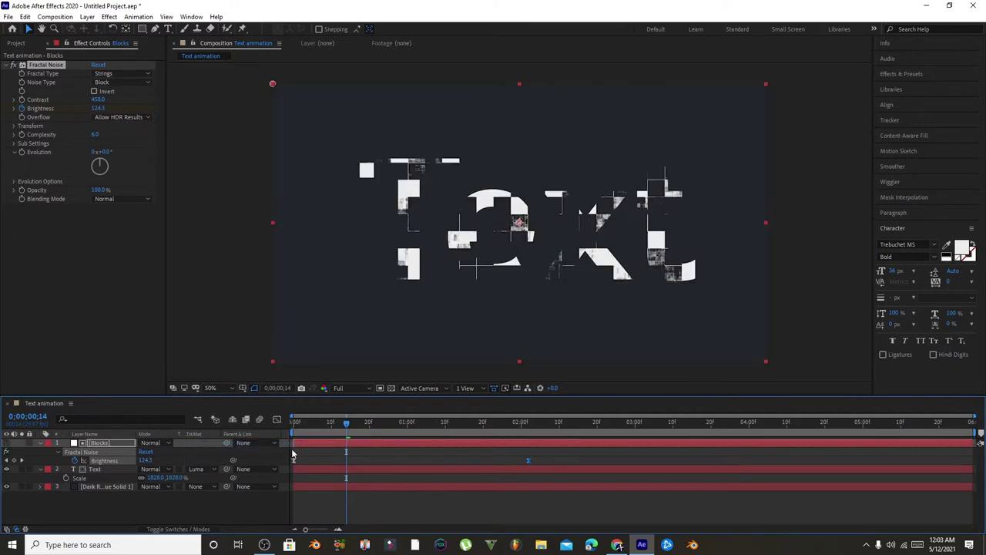
key(space)
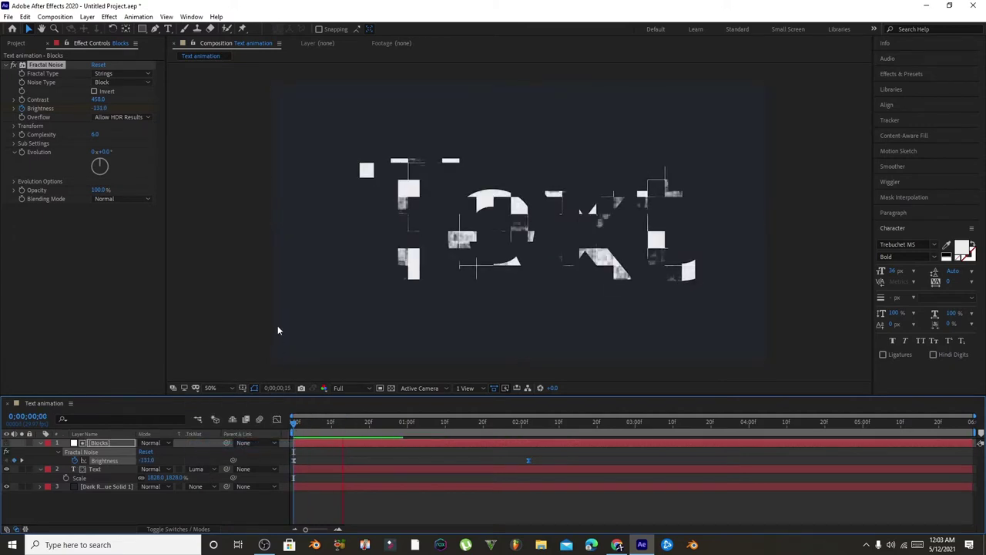
click(293, 422)
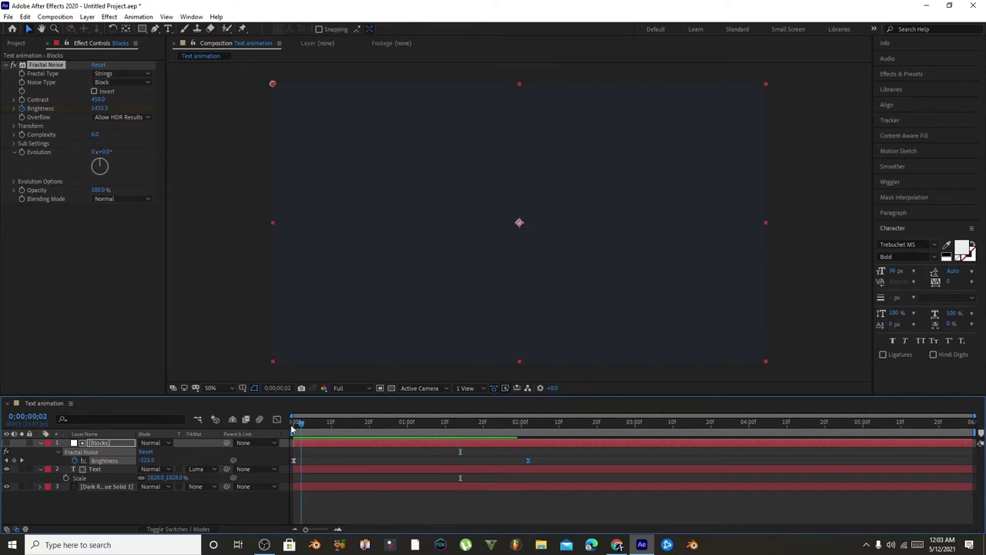
drag(312, 445, 319, 445)
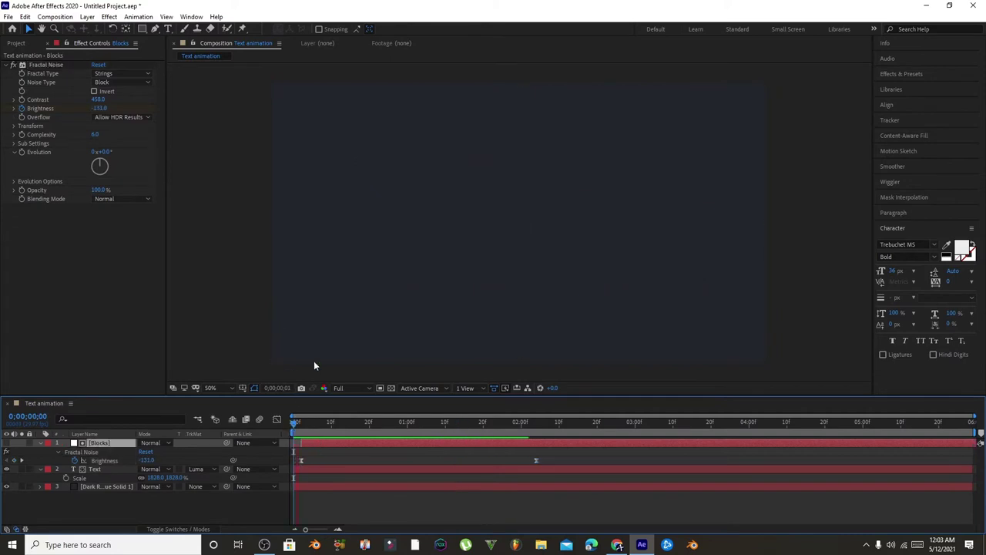
Keyframe noise Evolution from 0 at the start to 5 revolutions around two seconds.
key(space)
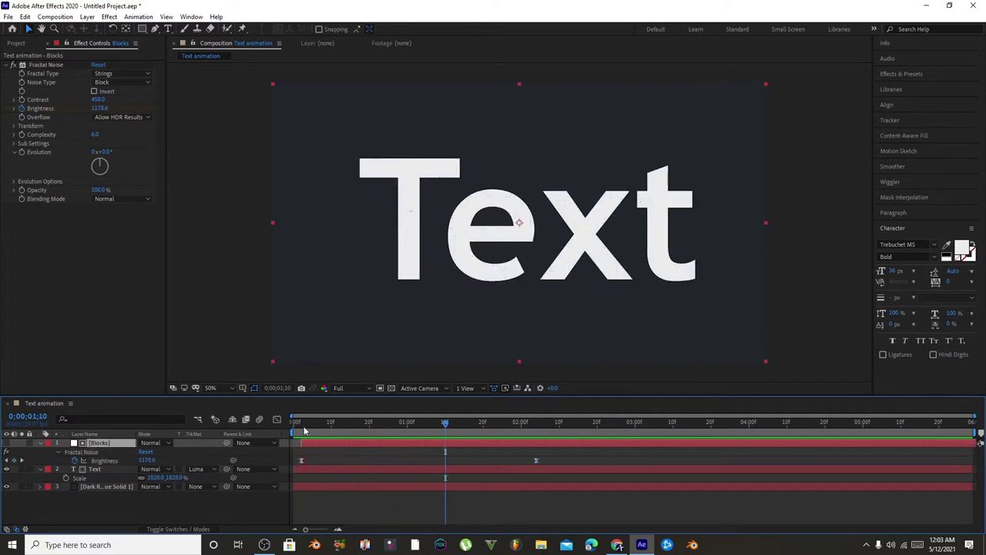
click(304, 430)
drag(304, 430, 300, 431)
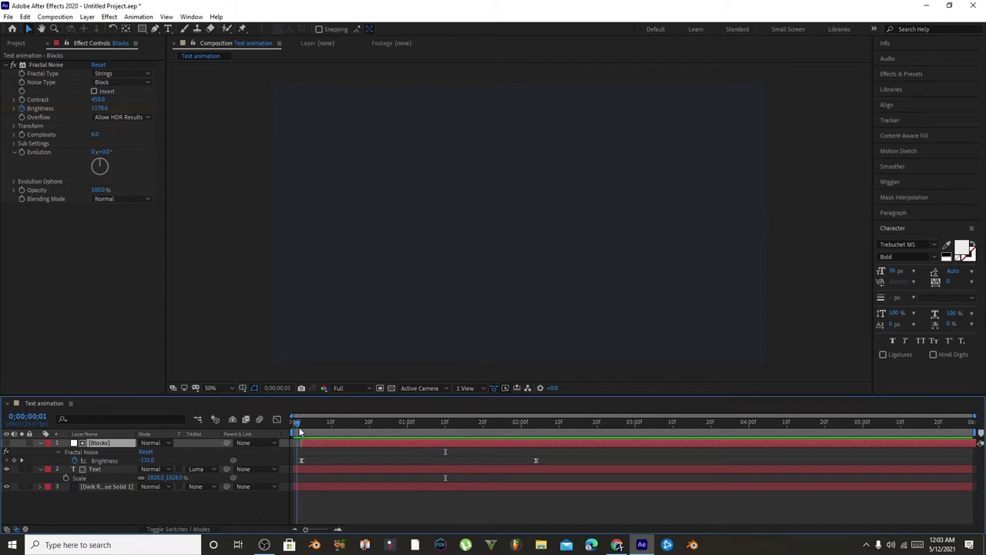
click(23, 152)
drag(307, 427, 537, 452)
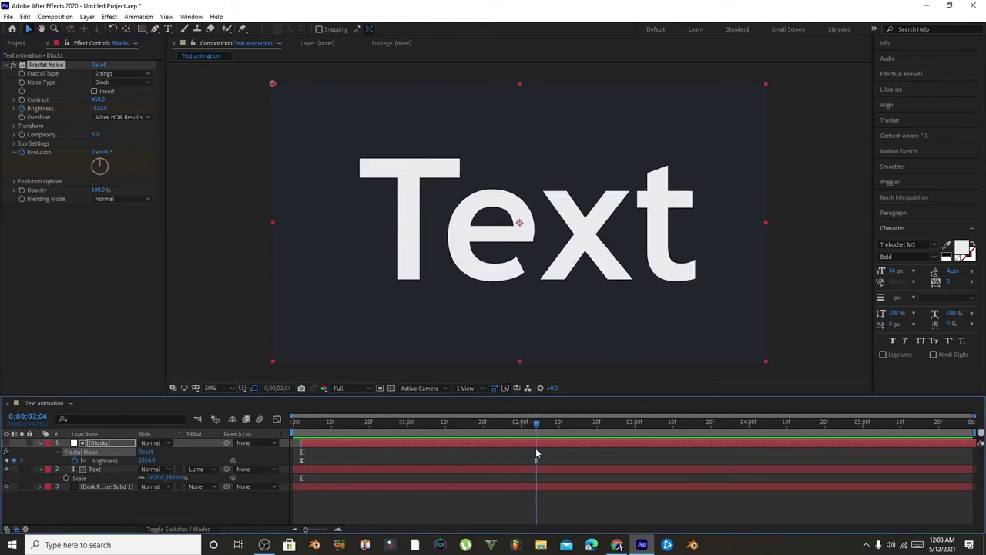
click(93, 151)
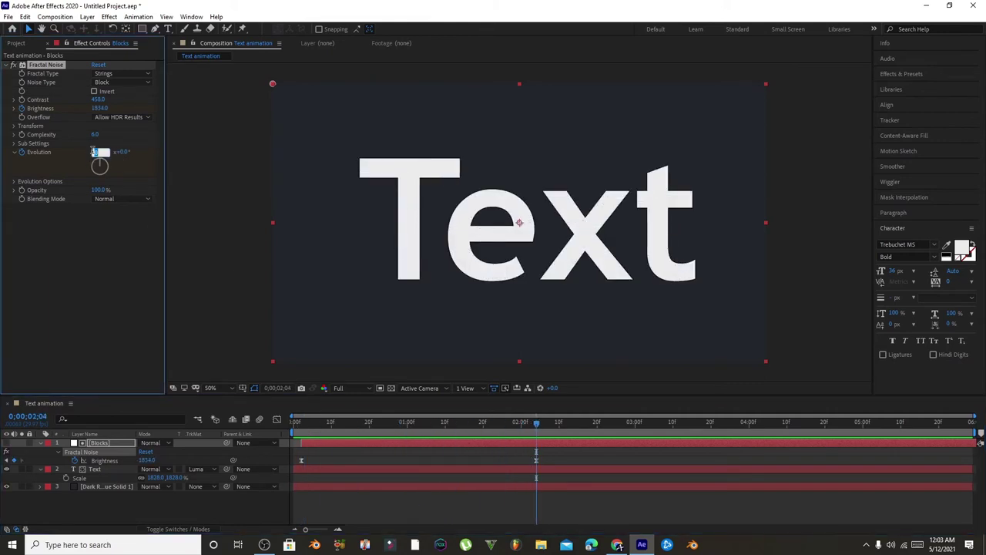
key(Return)
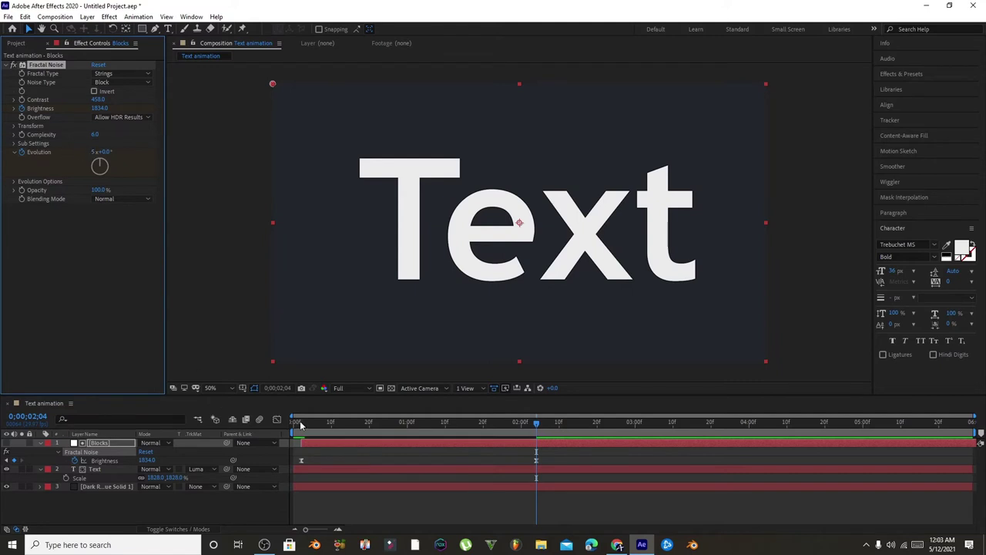
Move the ending Brightness and Evolution keyframes later, to about three seconds.
click(300, 423)
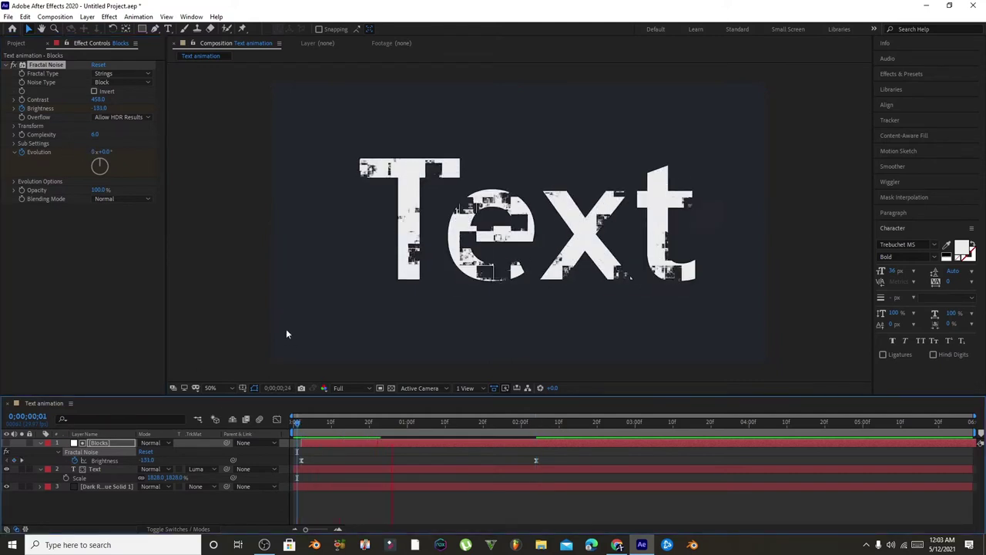
click(504, 444)
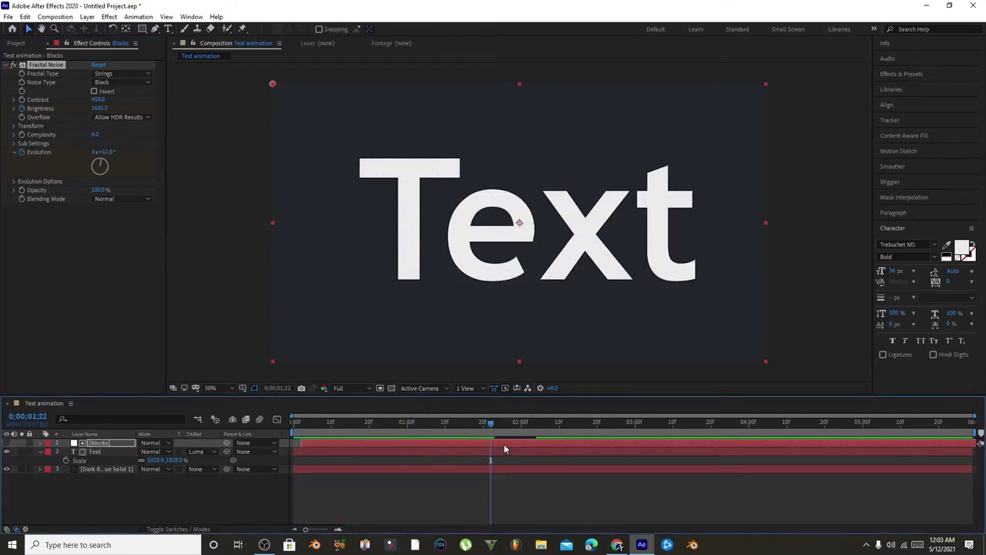
key(u)
click(301, 437)
key(space)
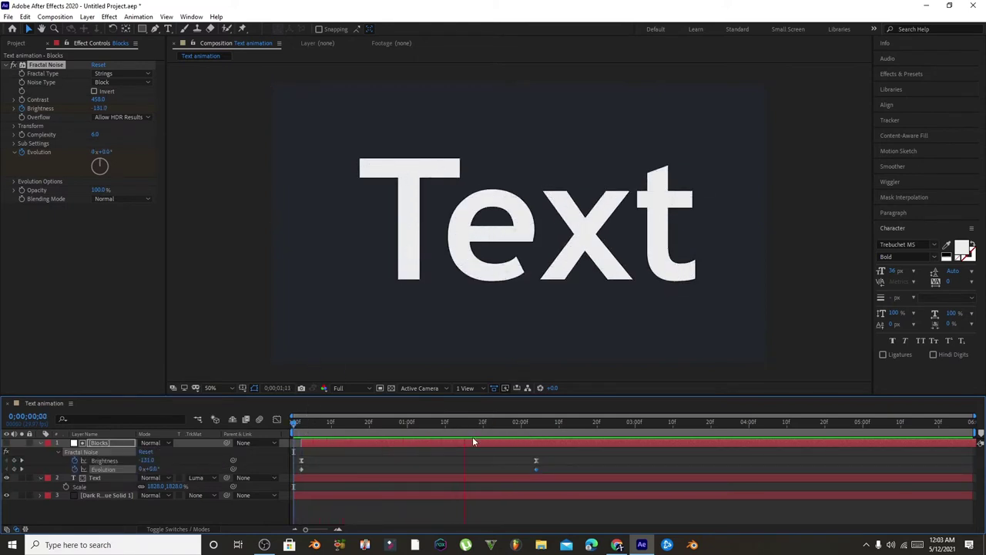
drag(535, 460, 630, 460)
key(space)
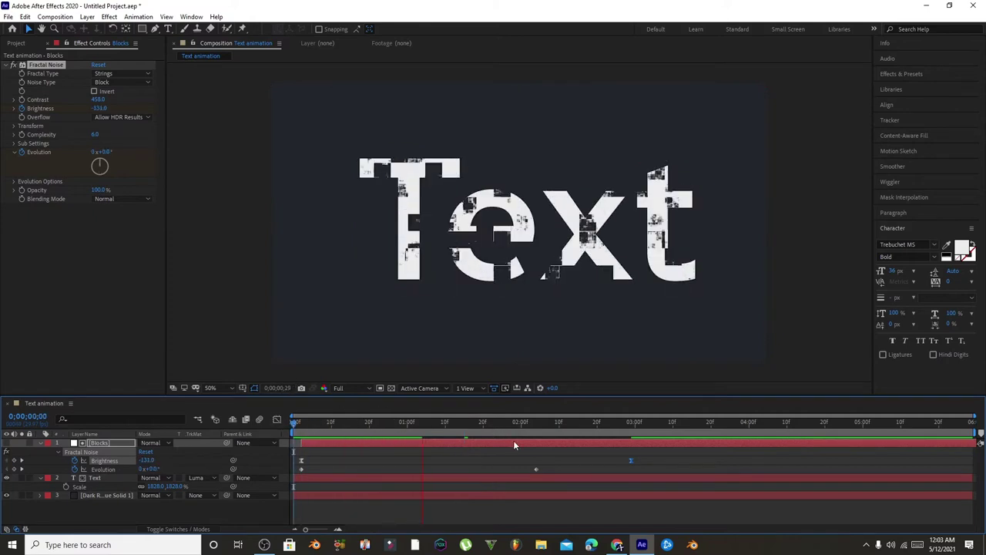
key(space)
drag(535, 469, 654, 470)
shift+click(631, 460)
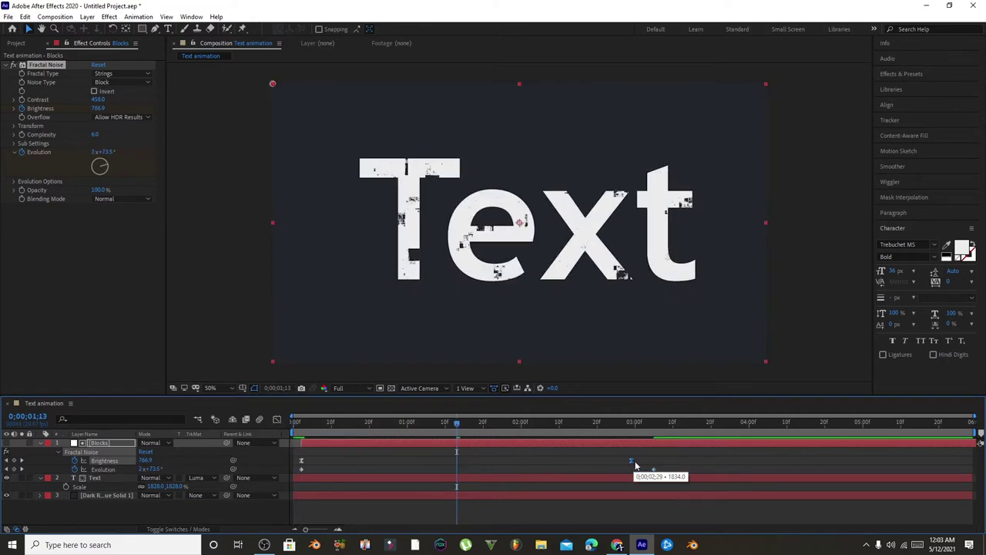
click(654, 422)
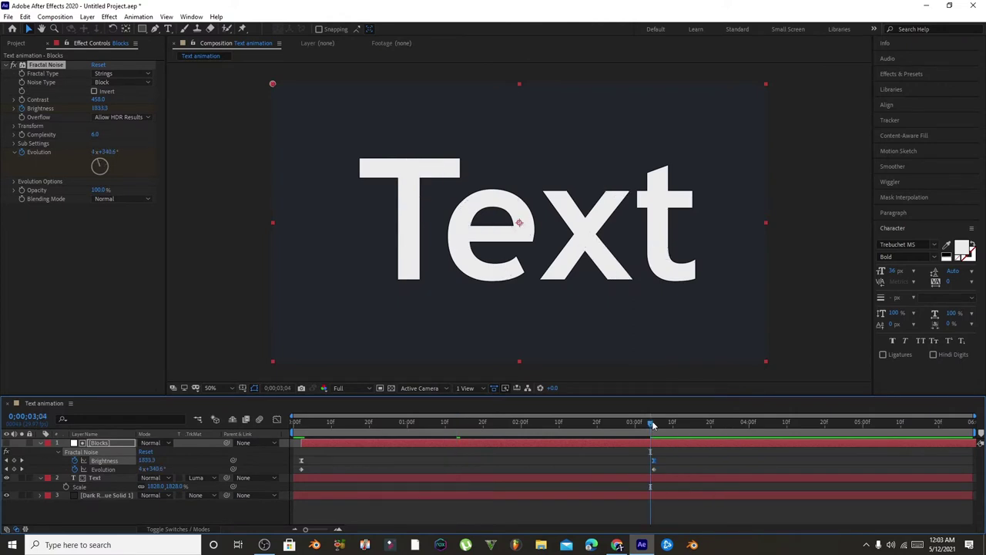
Set the final Evolution keyframe to 3 revolutions and preview the reveal from the start.
click(93, 152)
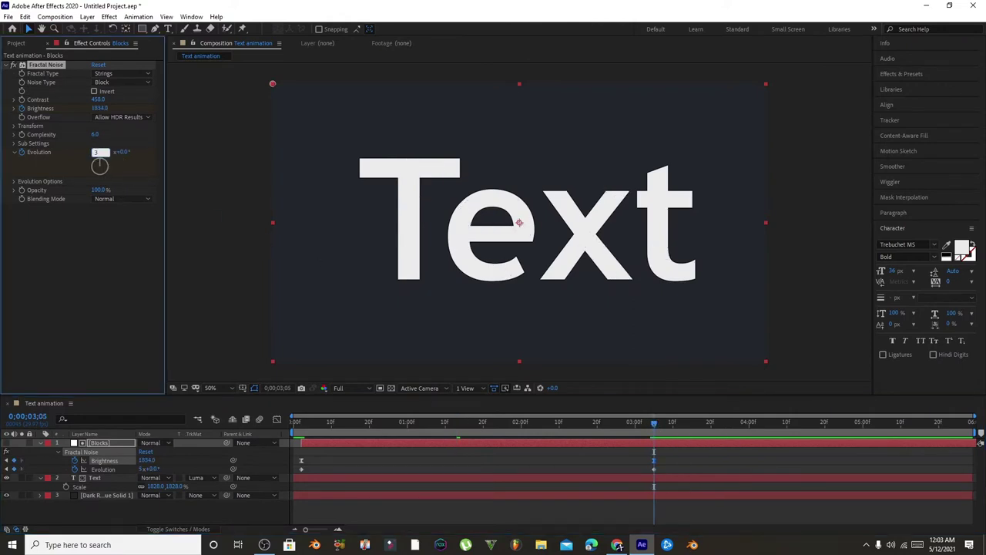
text(3)
key(Return)
key(Home)
key(space)
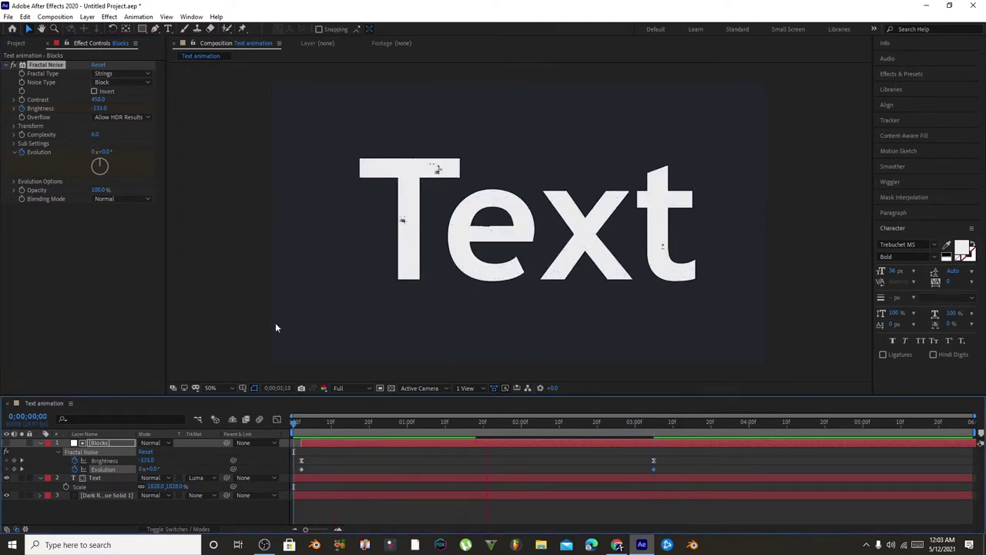
key(space)
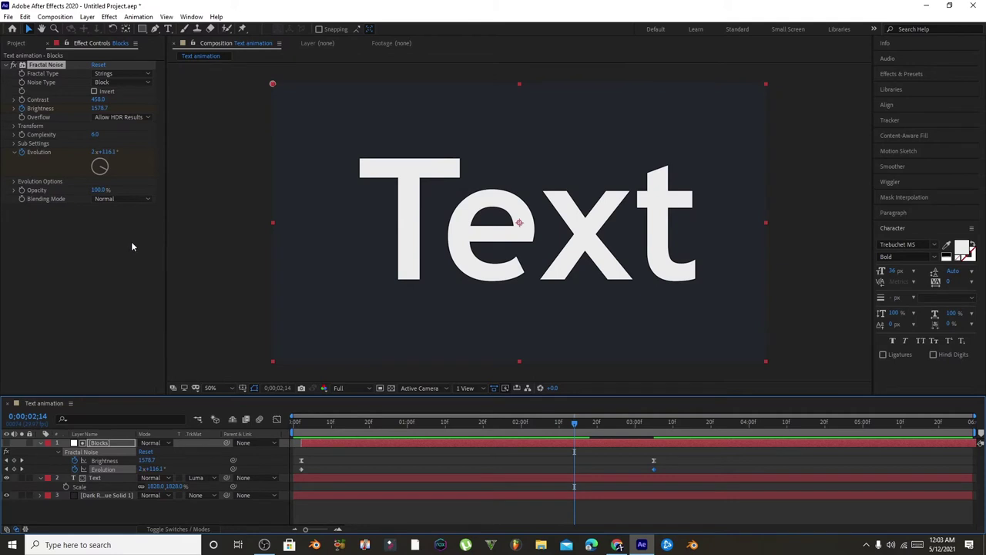
click(11, 128)
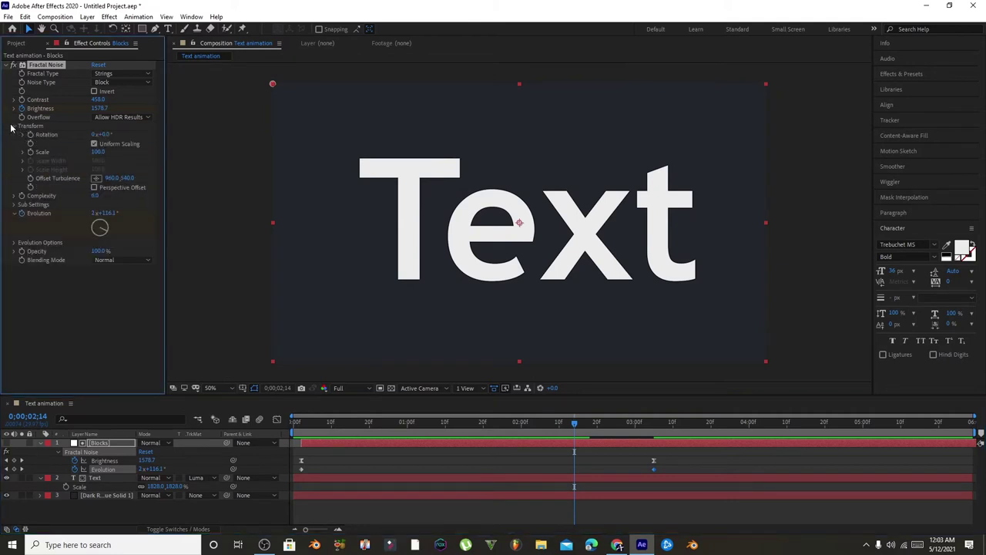
Rotate the Blocks fractal noise 45° and preview the diagonal text reveal.
click(104, 134)
click(23, 152)
key(space)
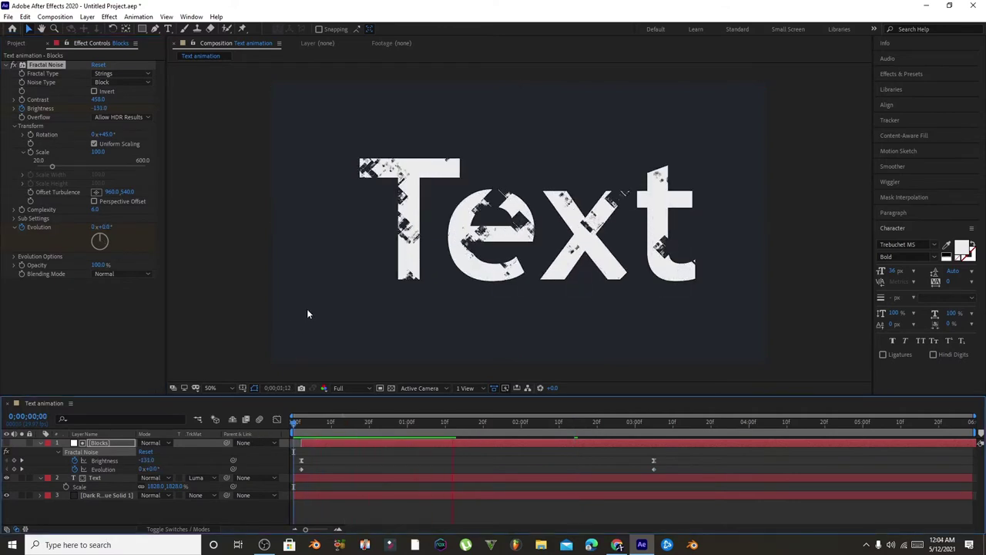
key(space)
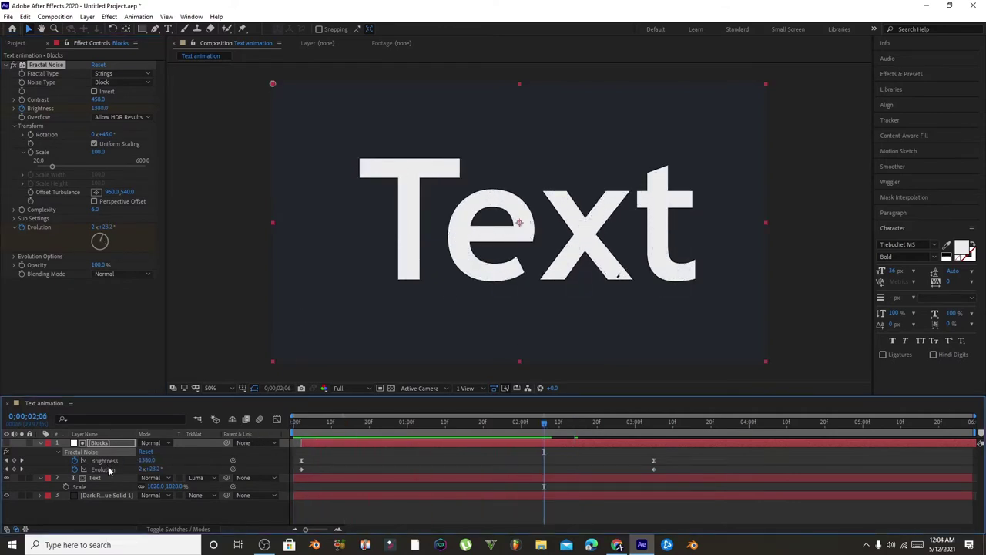
click(107, 478)
drag(545, 428, 452, 428)
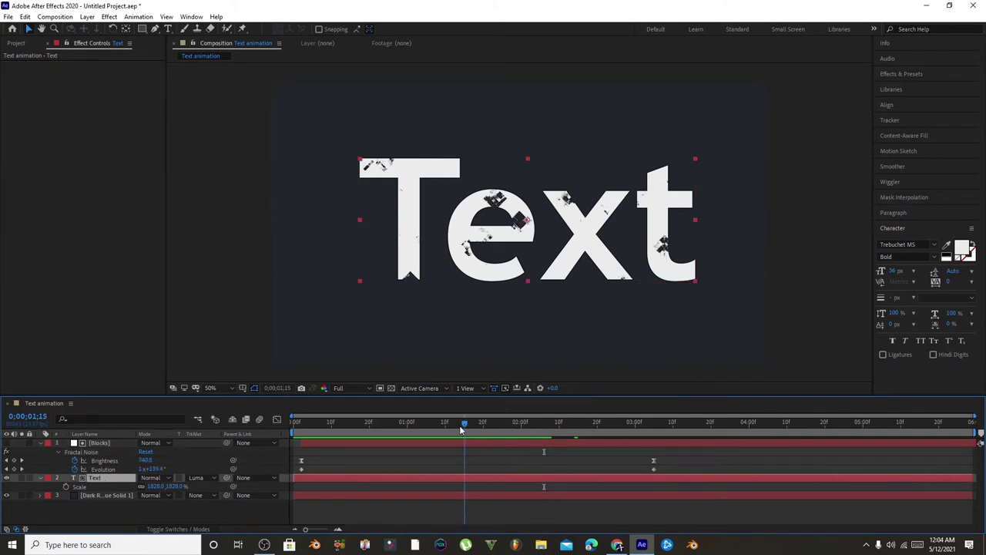
Change the Text layer's fill from white to light blue 3AA4EE.
click(961, 251)
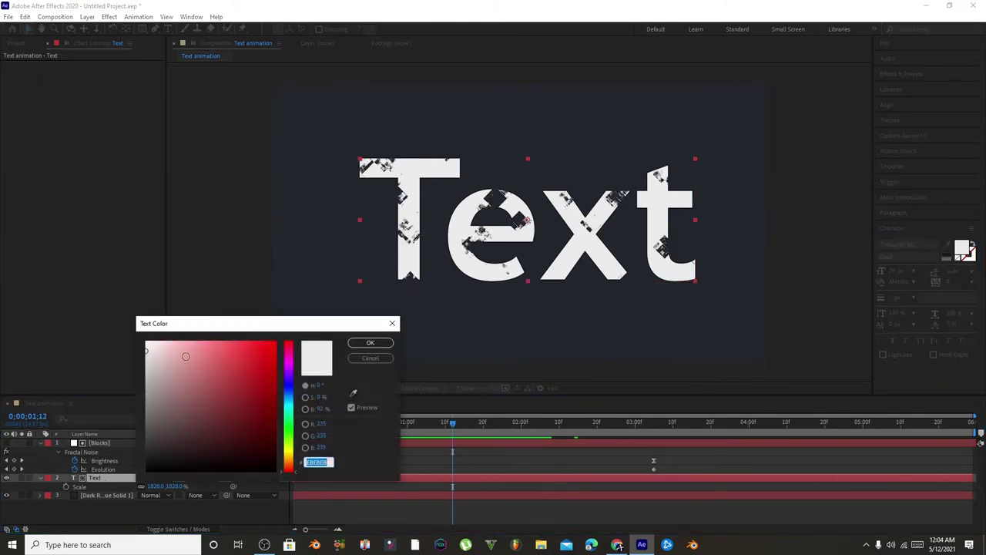
click(289, 394)
click(211, 348)
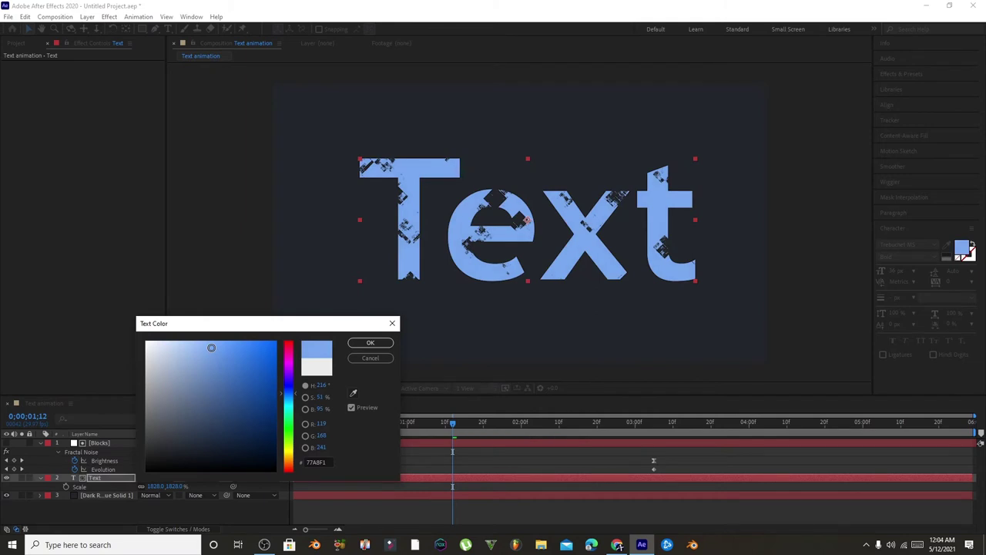
mouse_move(211, 347)
mouse_down()
mouse_move(240, 370)
mouse_move(259, 349)
mouse_up()
click(287, 398)
click(291, 399)
drag(292, 399, 291, 387)
click(244, 349)
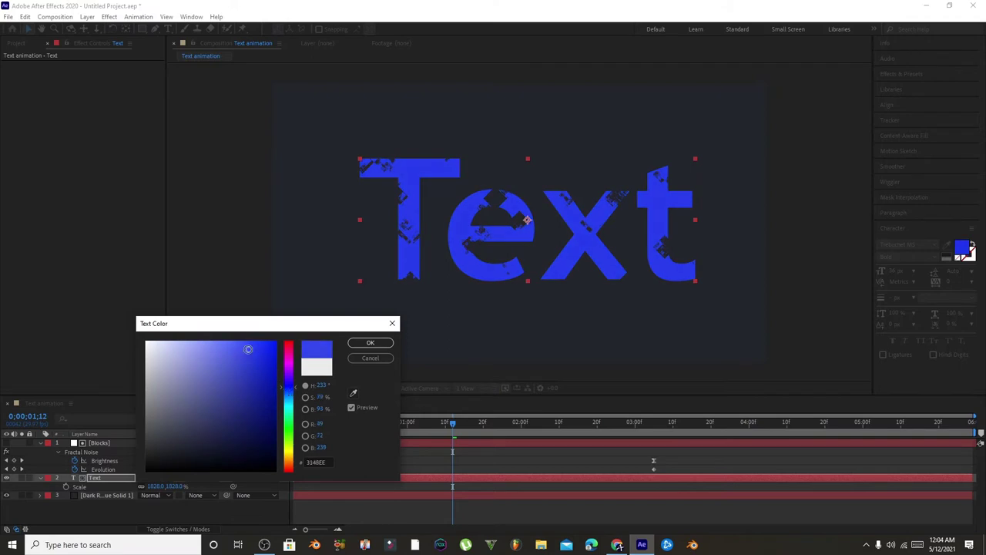
click(291, 398)
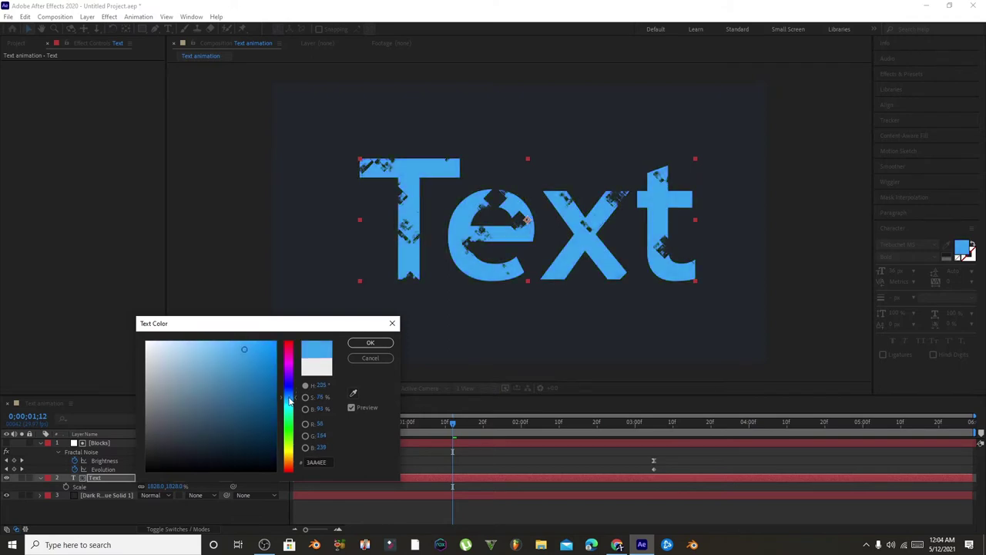
click(369, 342)
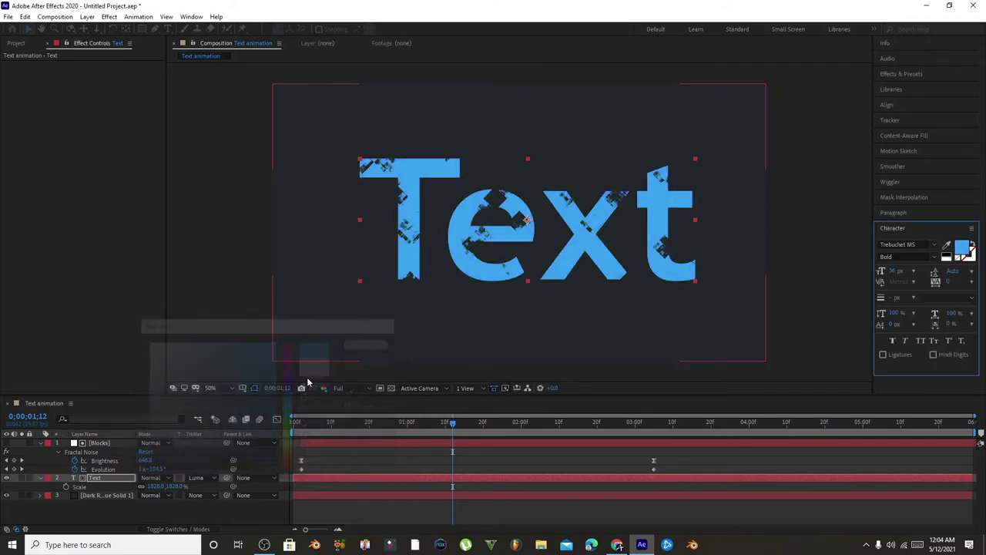
click(40, 443)
Collapse the layer properties and hide the dark blue background solid.
click(41, 453)
shift+click(38, 461)
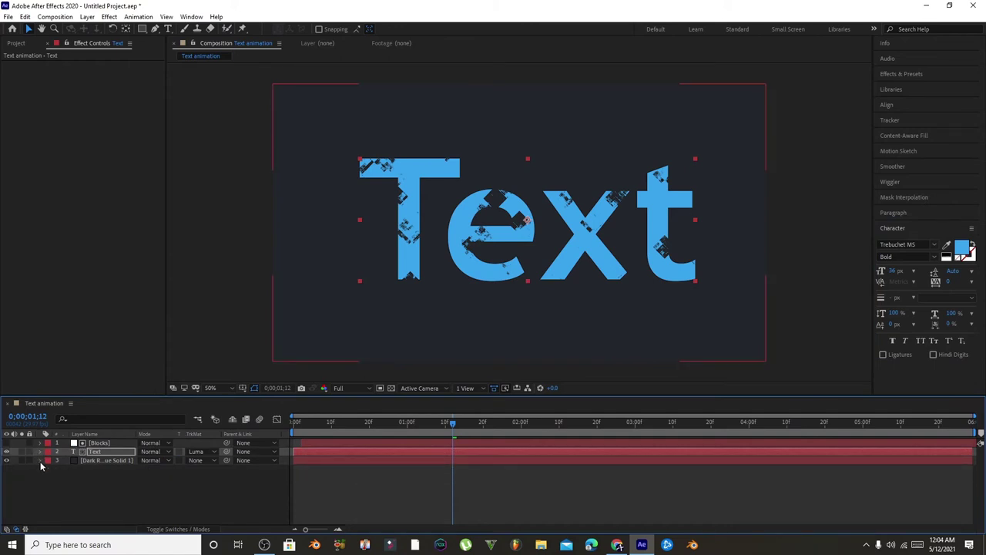
click(95, 459)
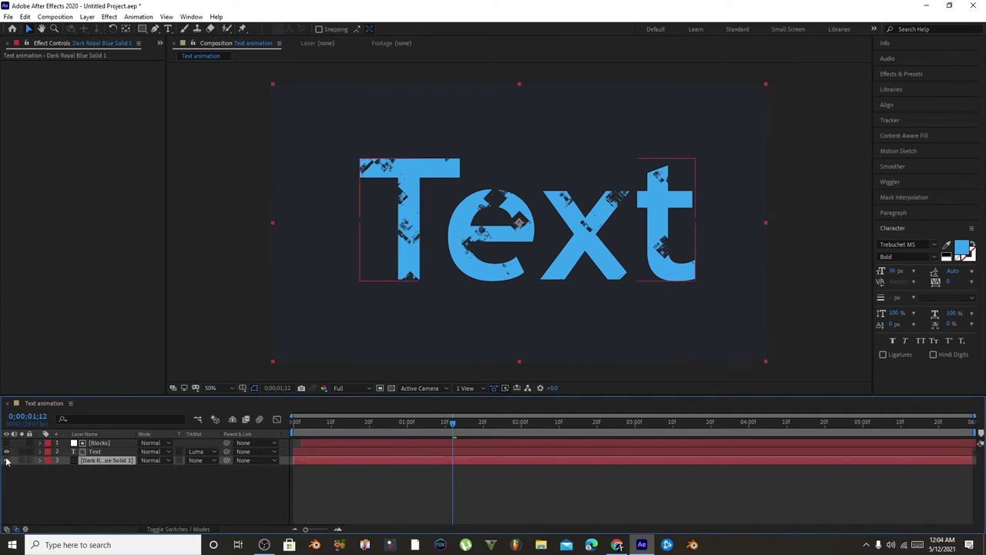
click(7, 461)
Create a new composition named 'main' and start a new solid layer in it.
key(ctrl+n)
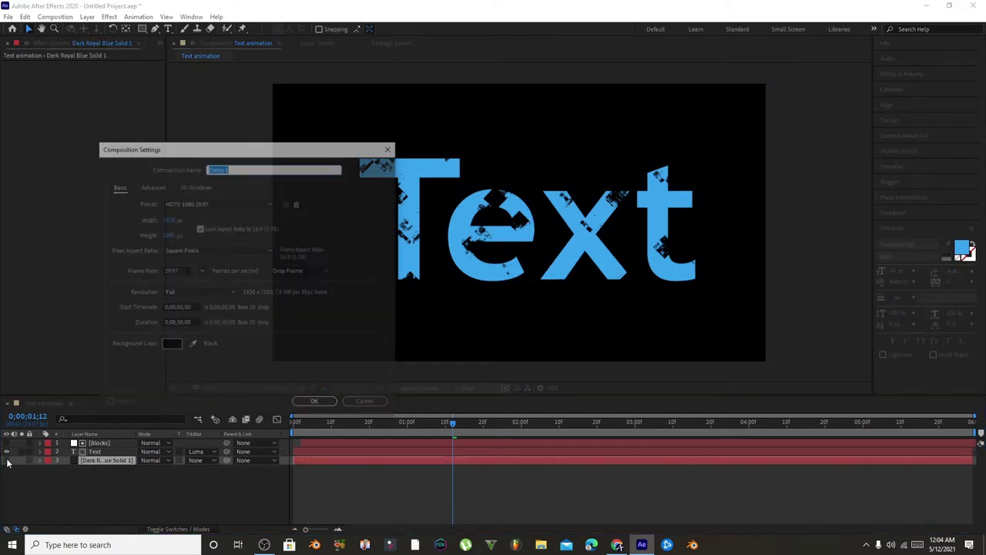
text(main)
key(Return)
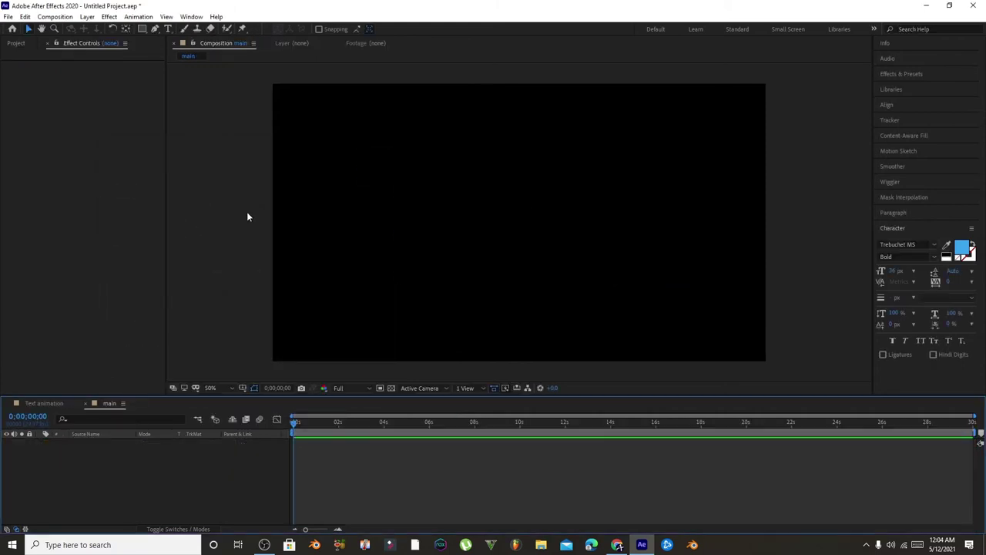
key(ctrl+y)
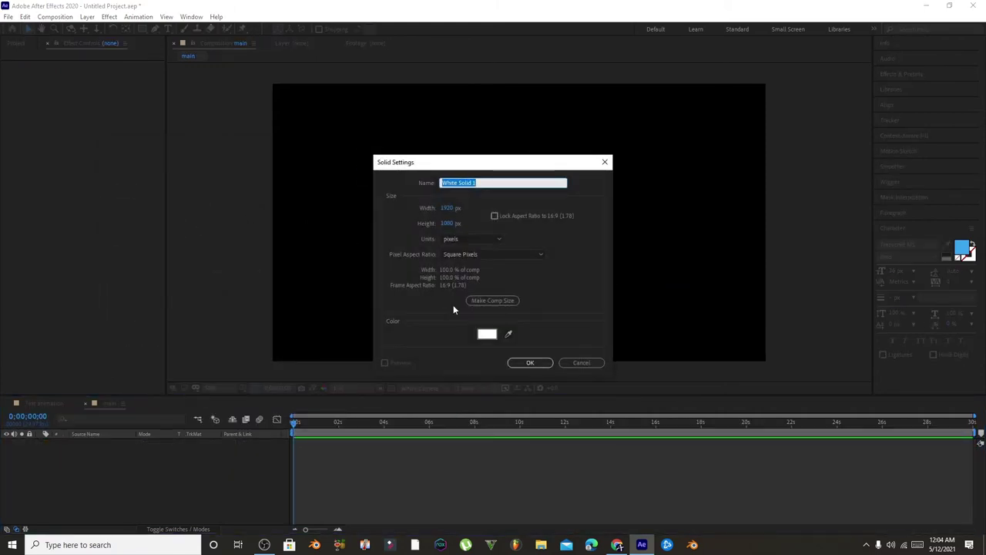
Fill the main composition with a dark blue-grey 202C35 solid.
click(487, 334)
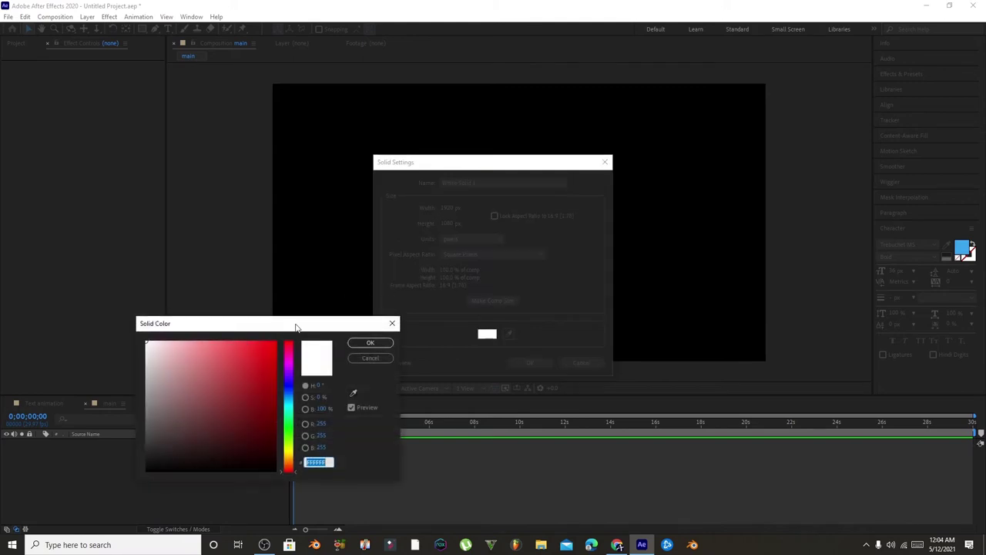
click(290, 398)
drag(219, 434, 196, 444)
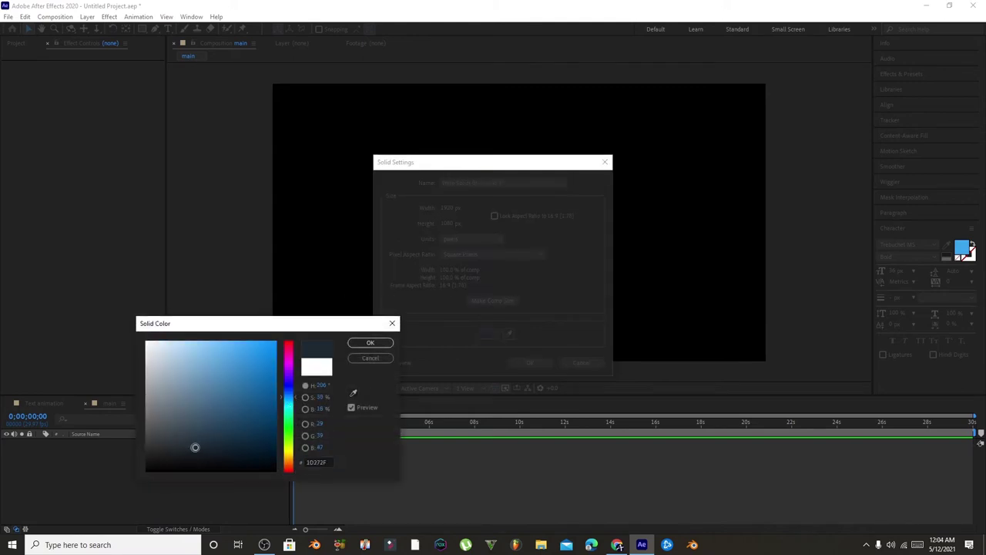
click(371, 342)
click(528, 362)
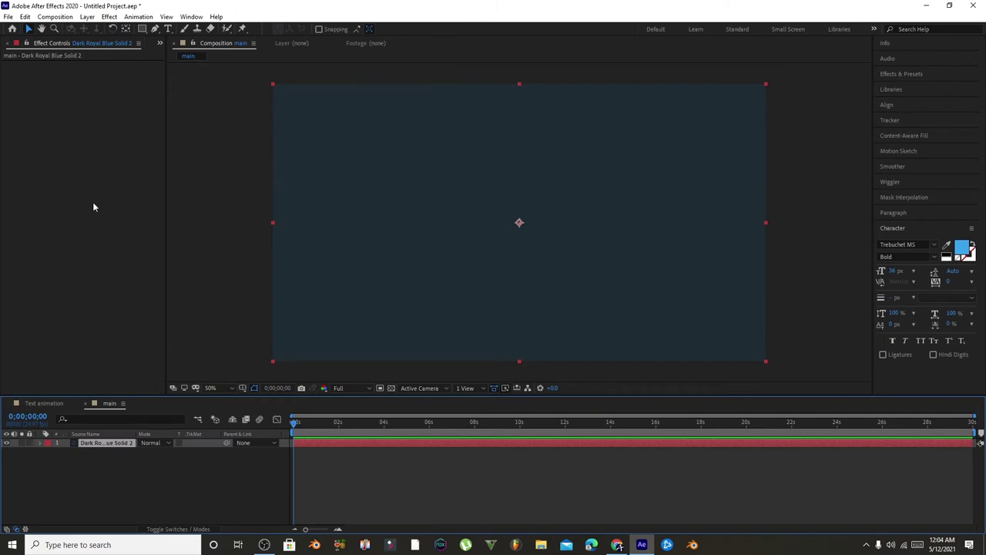
Nest the Text animation comp above the solid in main and preview the reveal at 1;09.
click(159, 42)
click(174, 54)
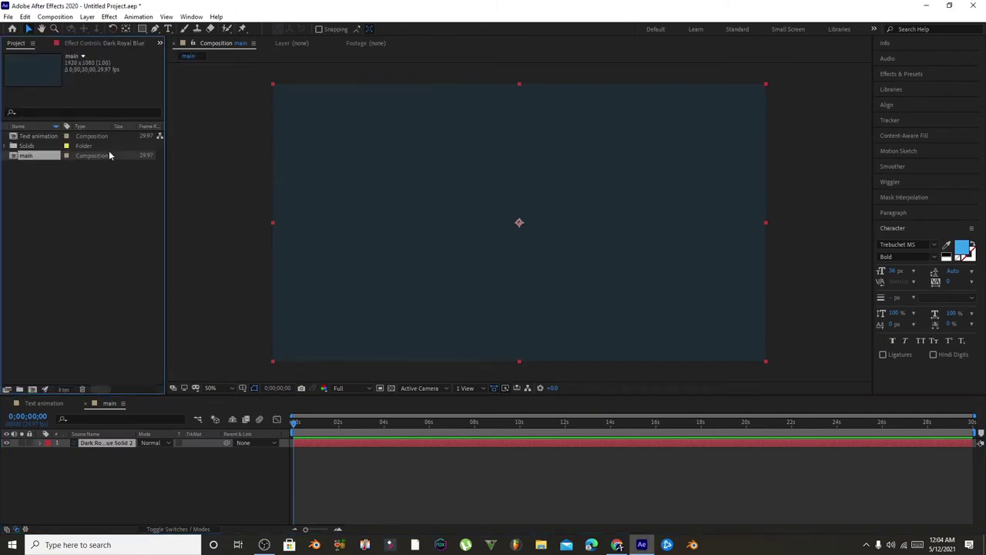
drag(41, 137, 84, 443)
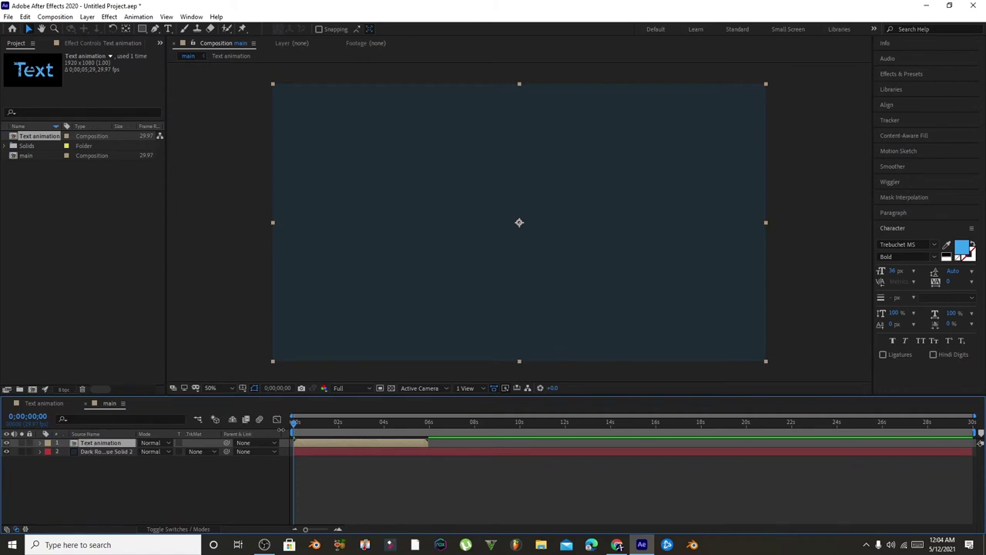
key(space)
click(337, 417)
drag(337, 417, 322, 417)
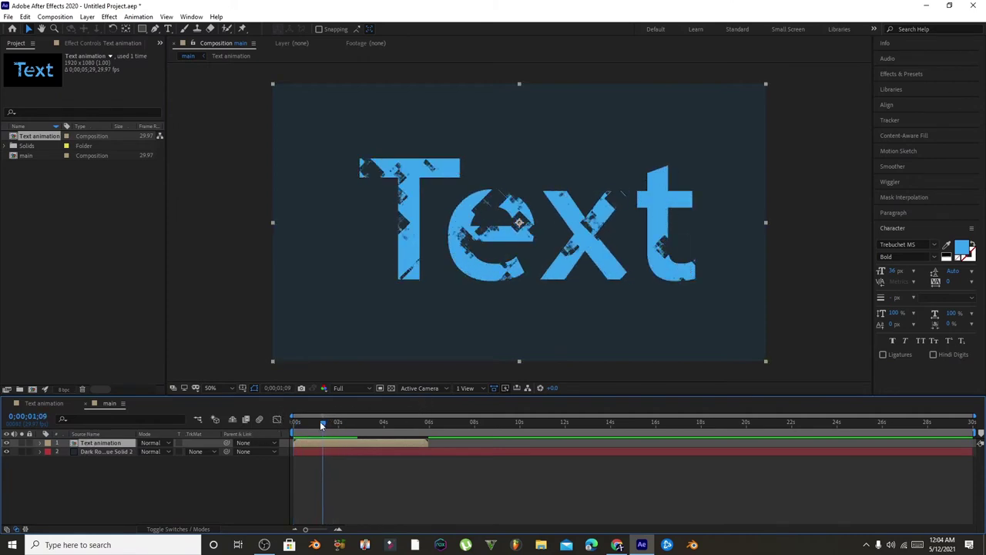
click(109, 16)
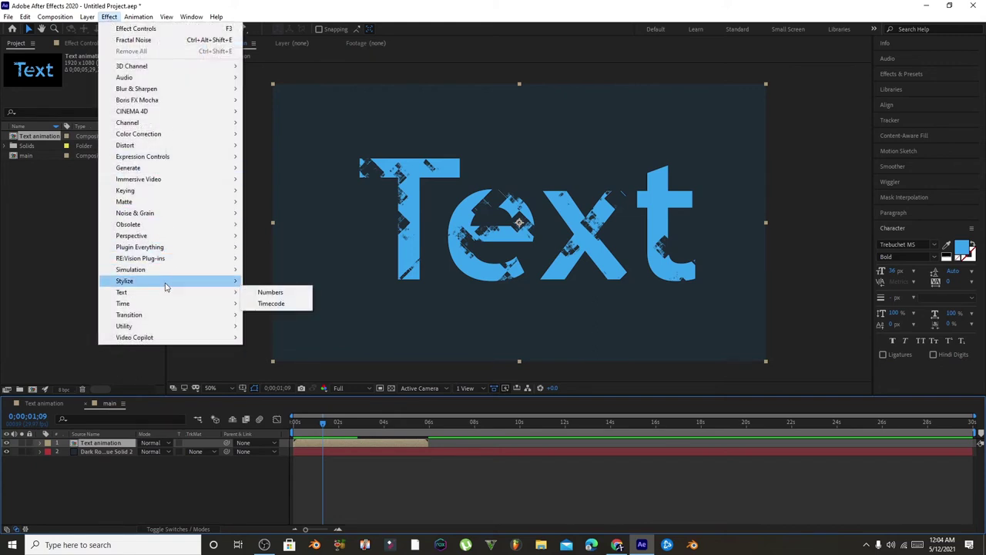
Apply a Glow to the nested text with radius 89 and intensity 1.1.
mouse_move(223, 281)
click(276, 191)
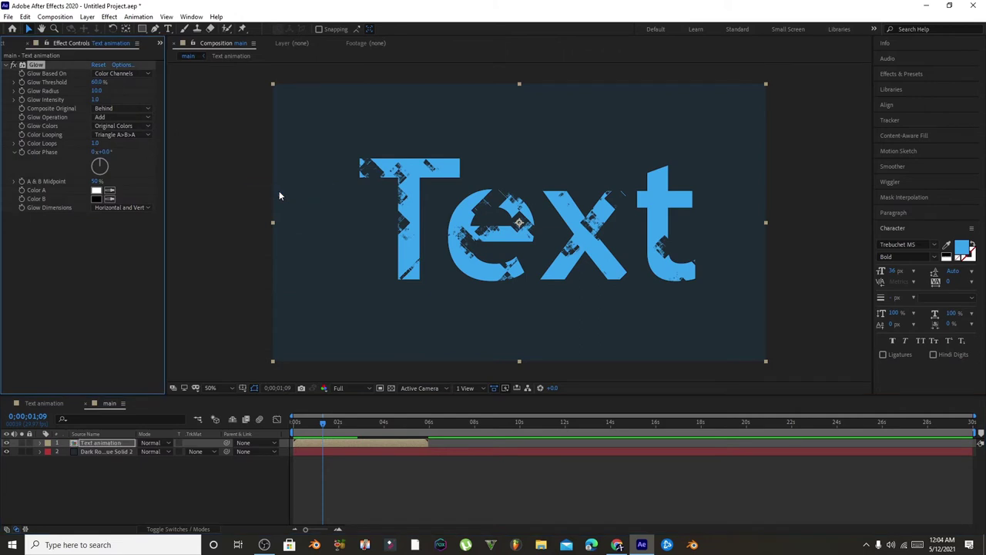
drag(97, 82, 101, 83)
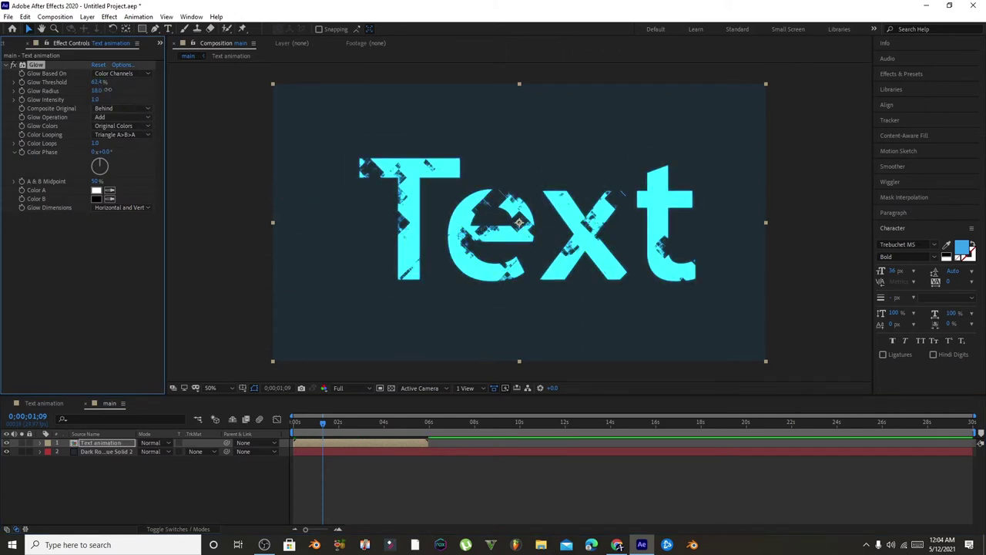
drag(108, 90, 145, 97)
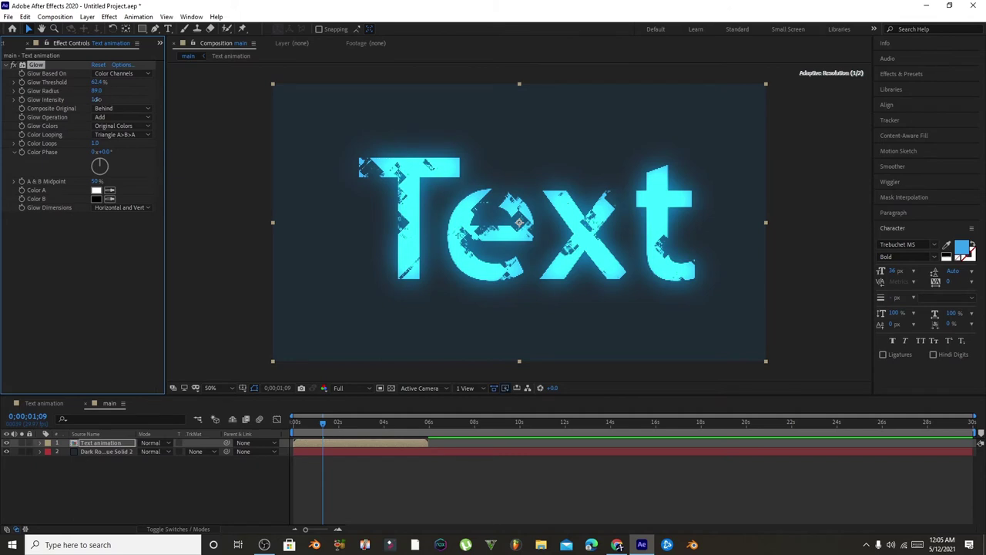
Preview the glowing text animation from the start.
click(293, 425)
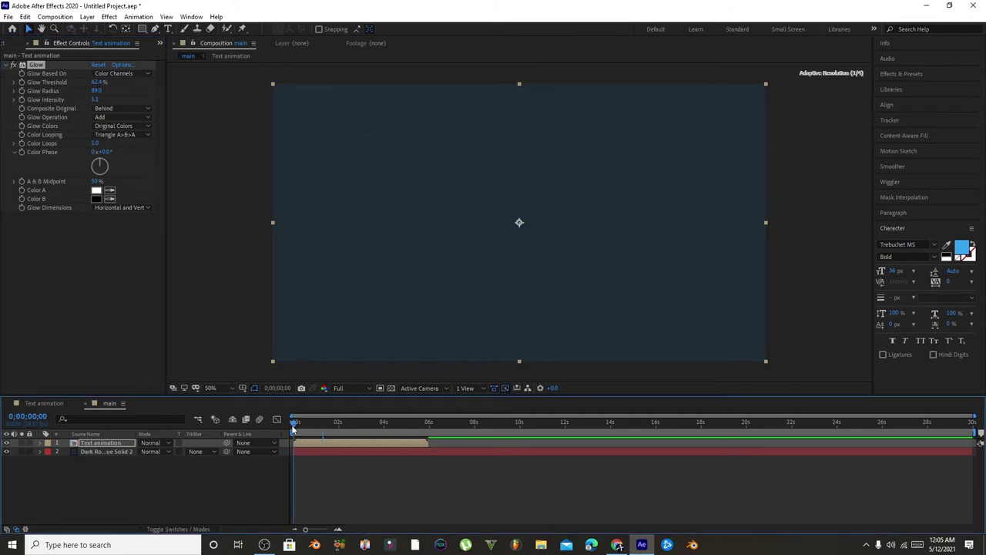
key(space)
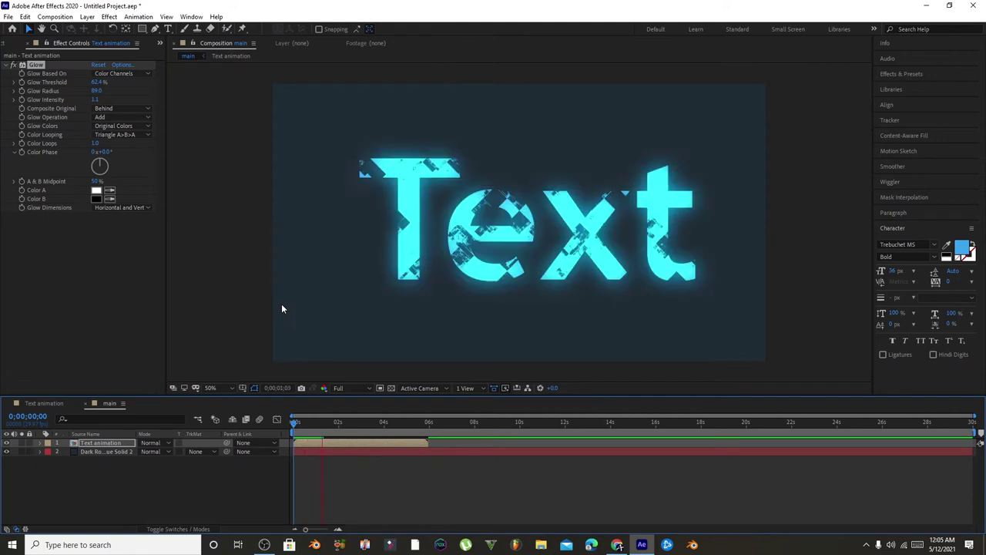
key(space)
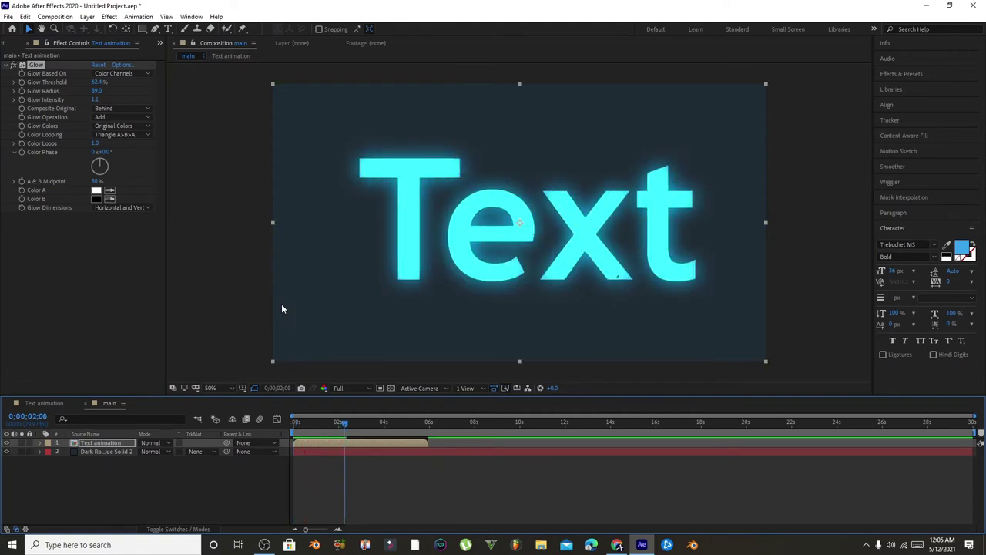
key(ctrl+s)
key(Escape)
key(Home)
key(space)
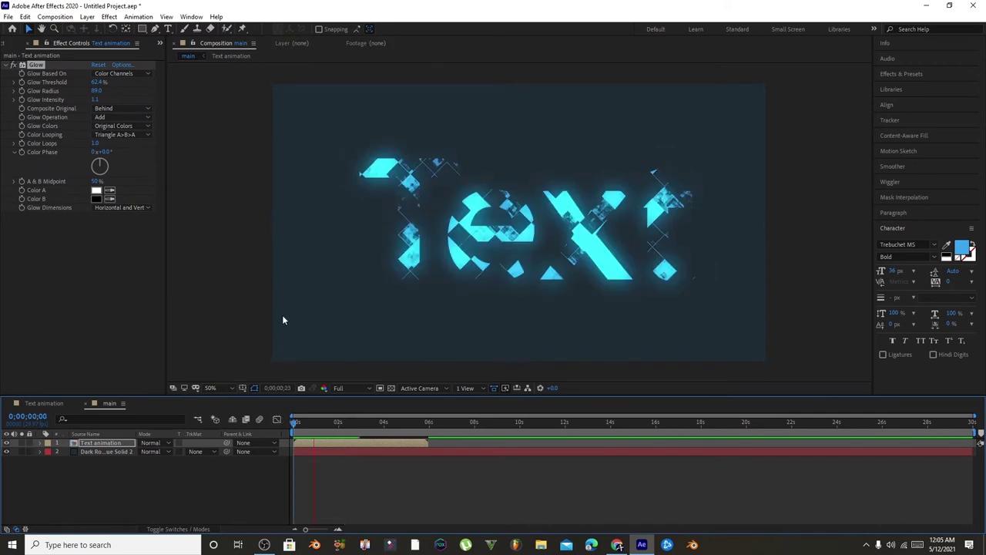
Duplicate the Dark Royal Blue Solid 2 background layer.
click(281, 344)
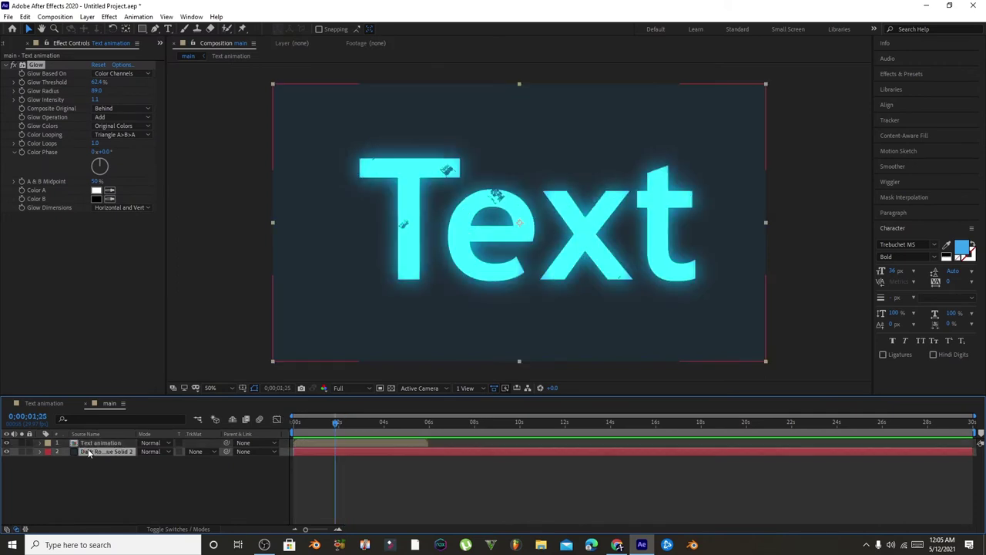
drag(332, 421, 295, 421)
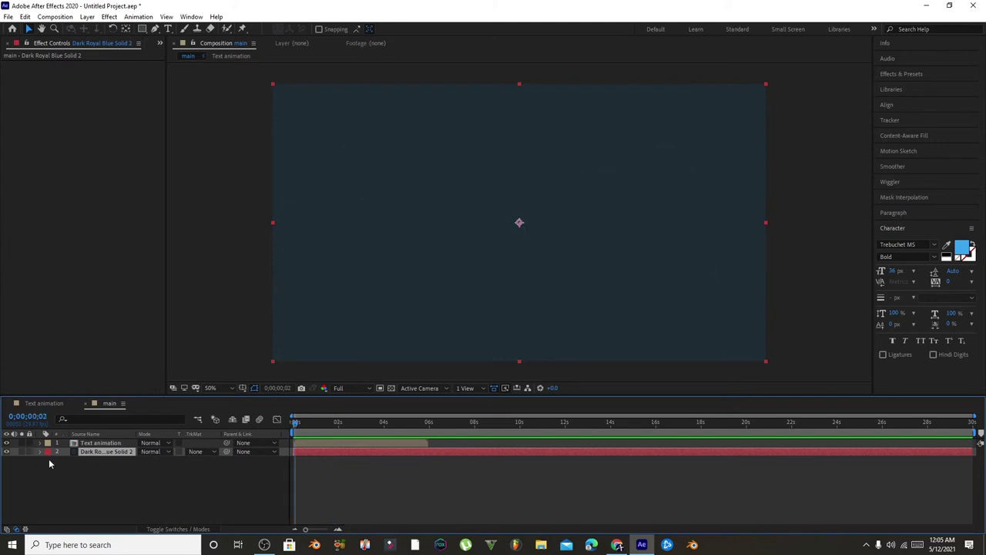
key(ctrl+d)
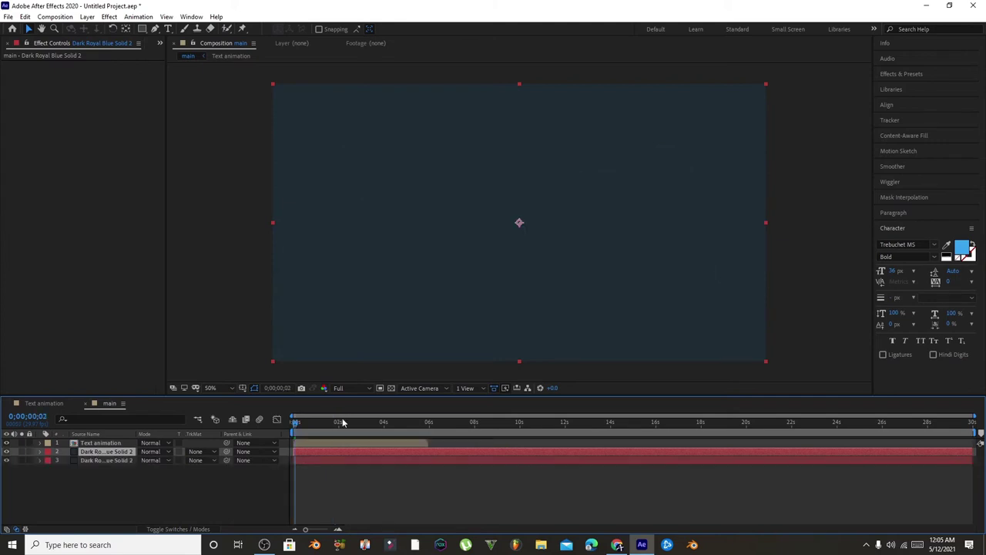
key(space)
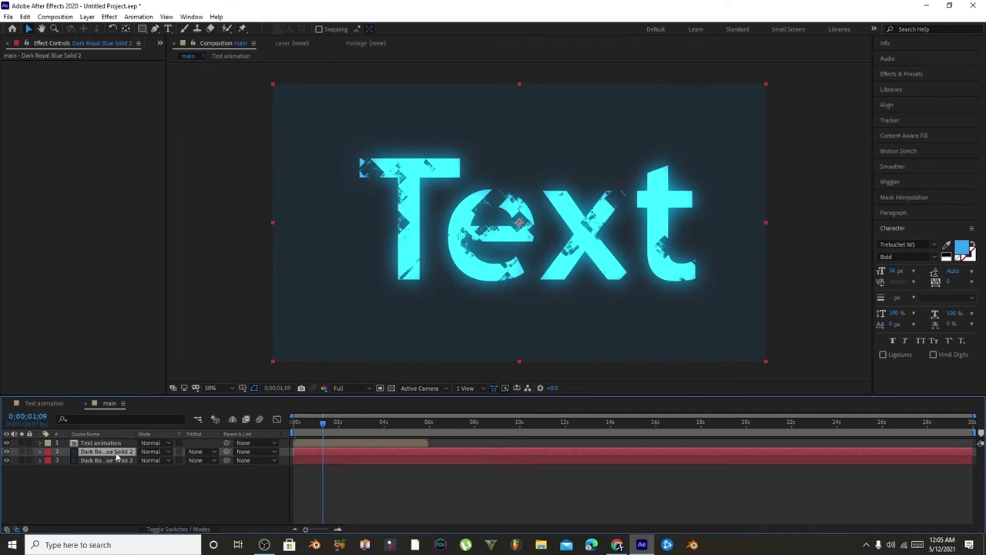
Draw a circular ellipse mask centred on the word on the duplicated blue solid.
click(142, 28)
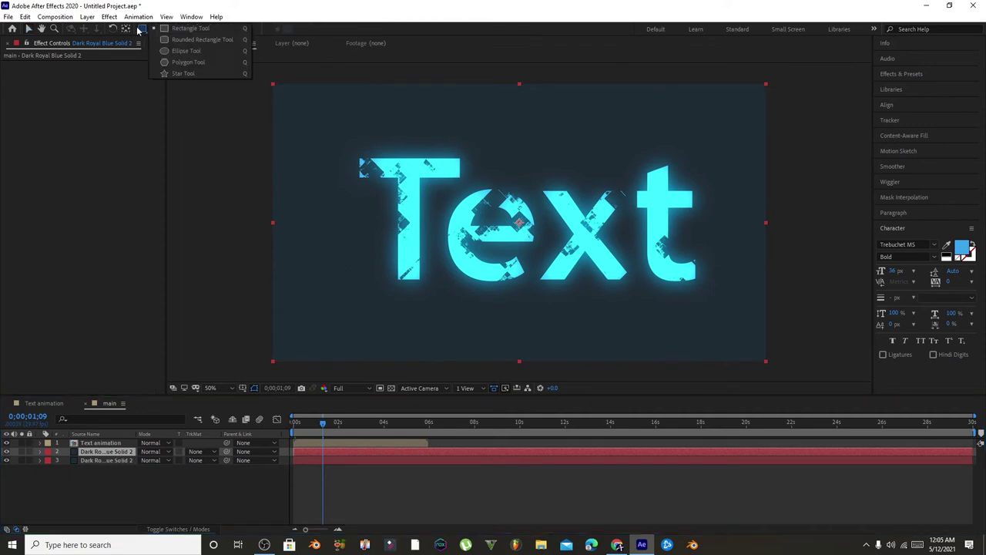
click(174, 52)
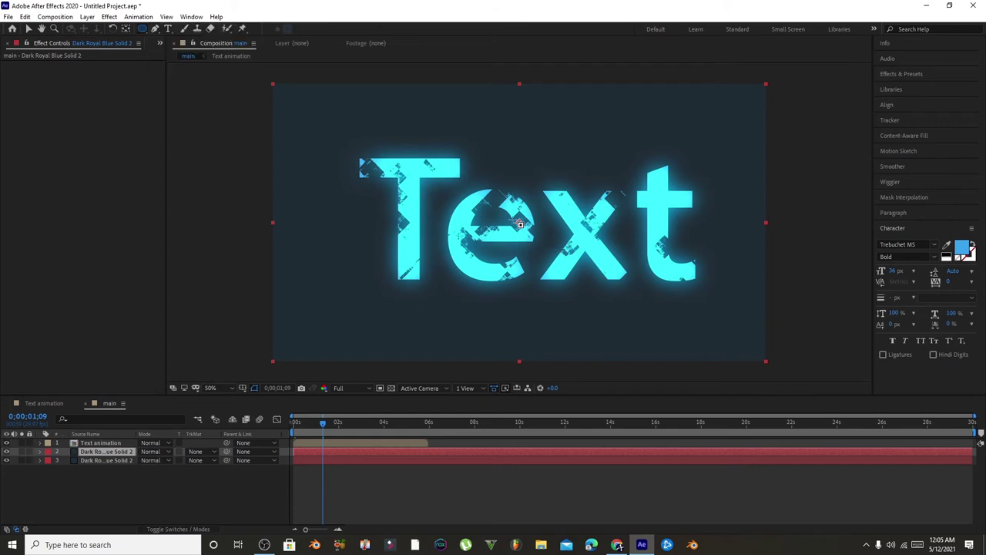
mouse_move(520, 222)
mouse_down()
mouse_move(563, 288)
mouse_move(564, 319)
mouse_up()
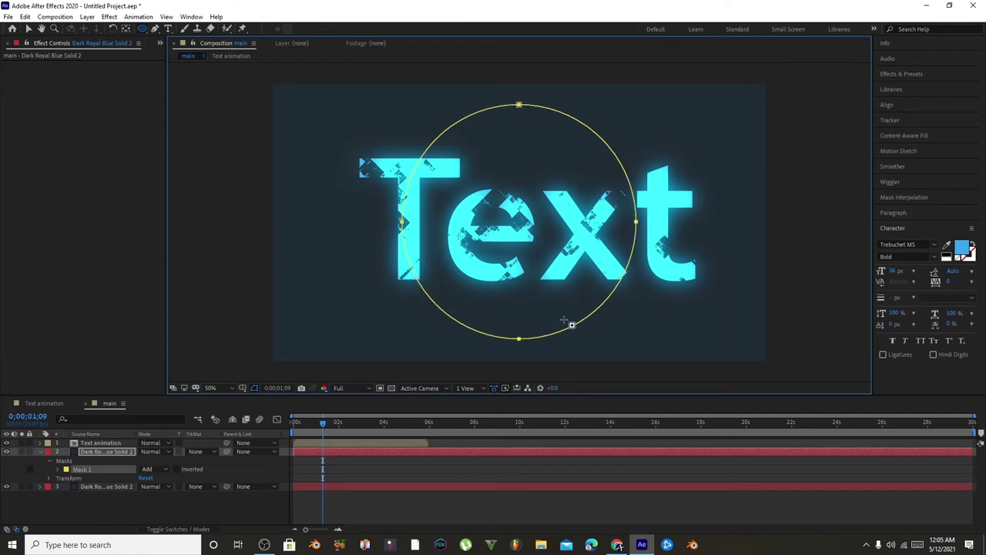
click(96, 453)
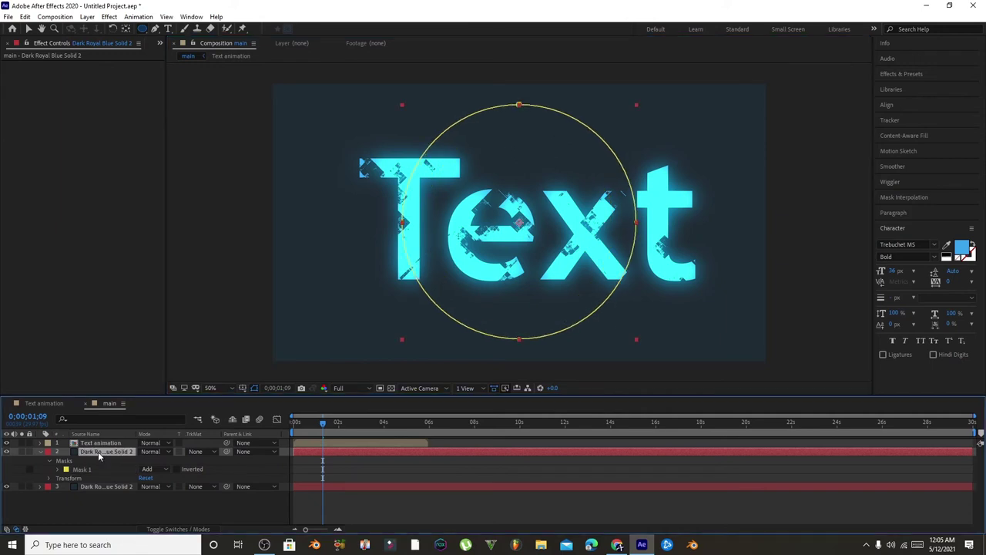
Apply a Grid effect to the masked solid with Corner 973,552 and Border 1.0.
click(108, 16)
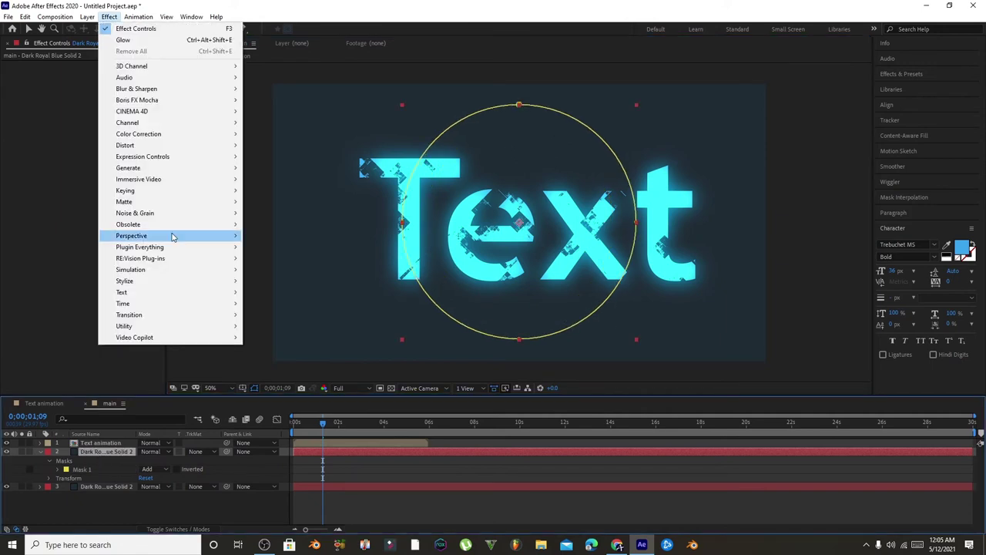
mouse_move(151, 255)
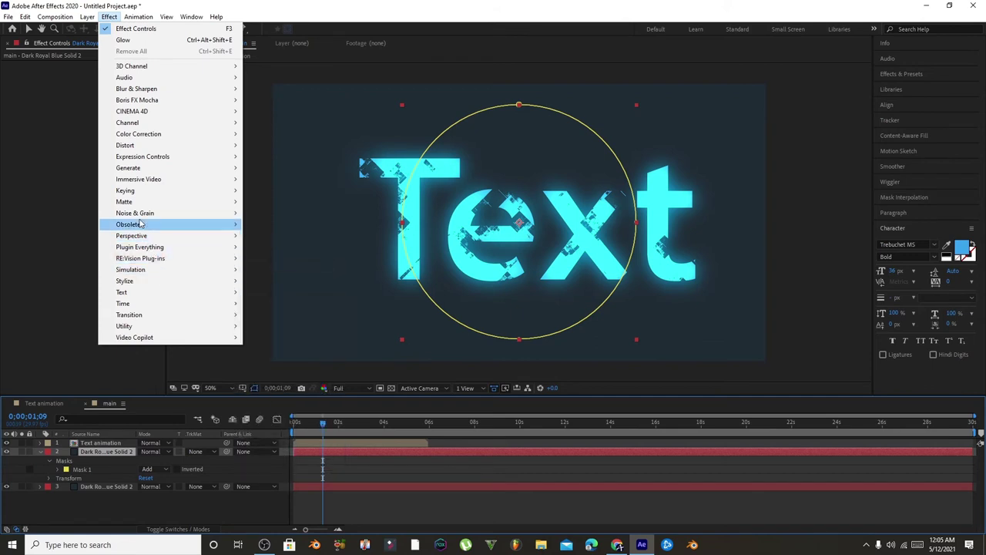
mouse_move(192, 167)
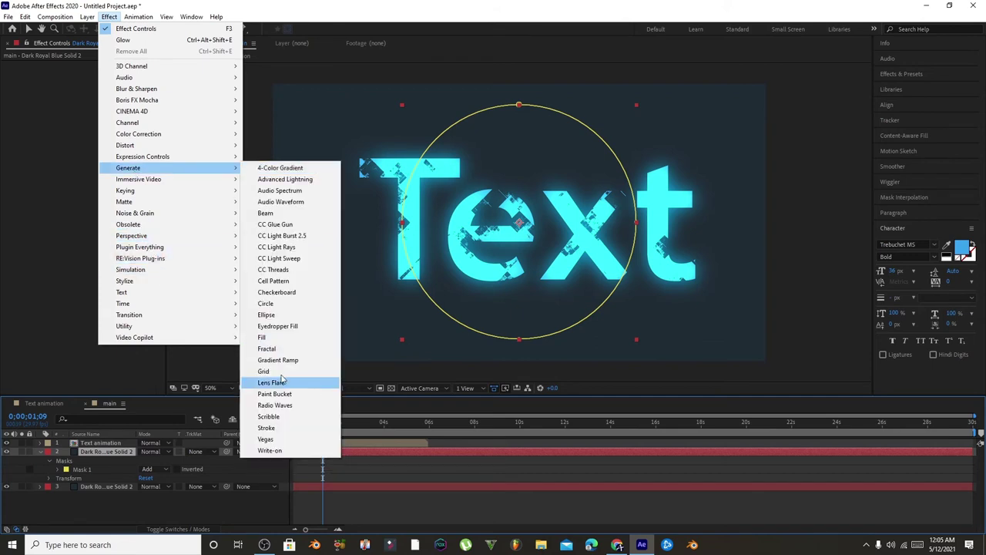
click(308, 371)
mouse_move(130, 91)
mouse_down()
mouse_move(78, 91)
mouse_move(97, 107)
mouse_move(26, 100)
mouse_up()
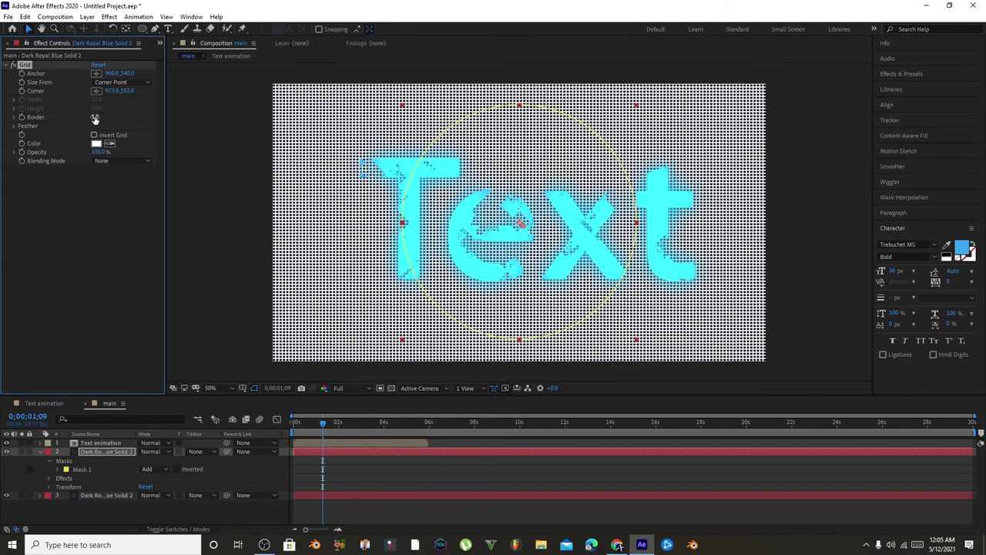
drag(98, 117, 96, 118)
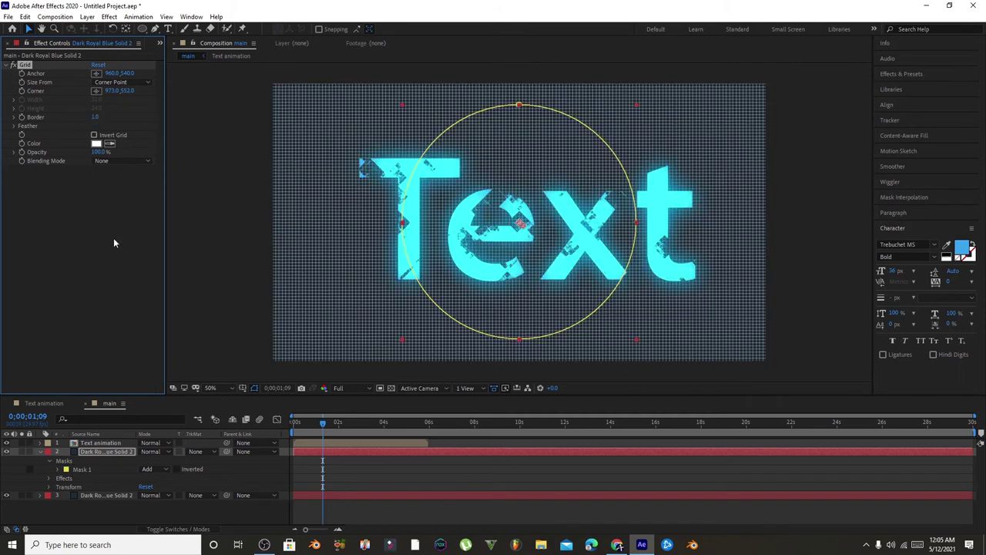
click(107, 453)
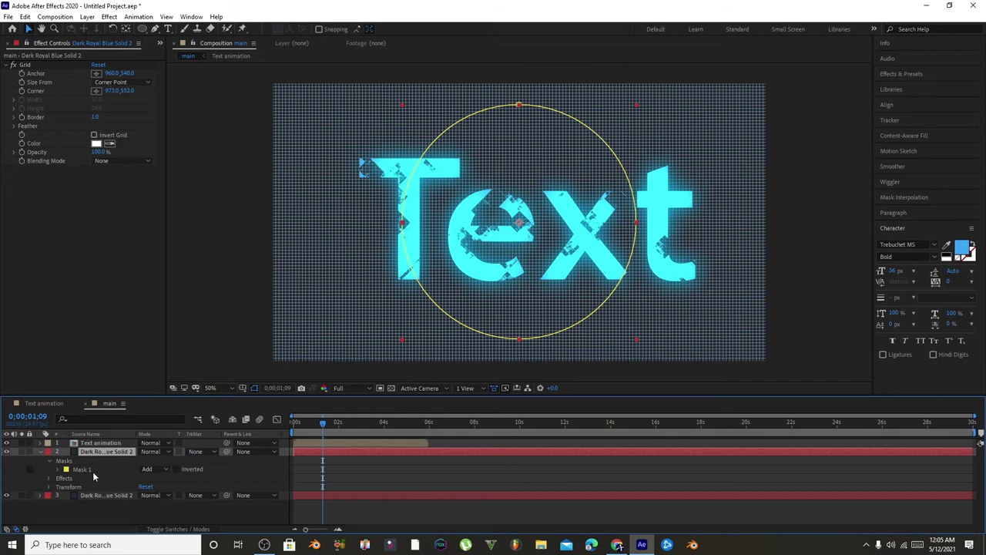
Copy the circle mask onto the other solid, move it above the grid, and use it as Alpha Matte.
click(93, 470)
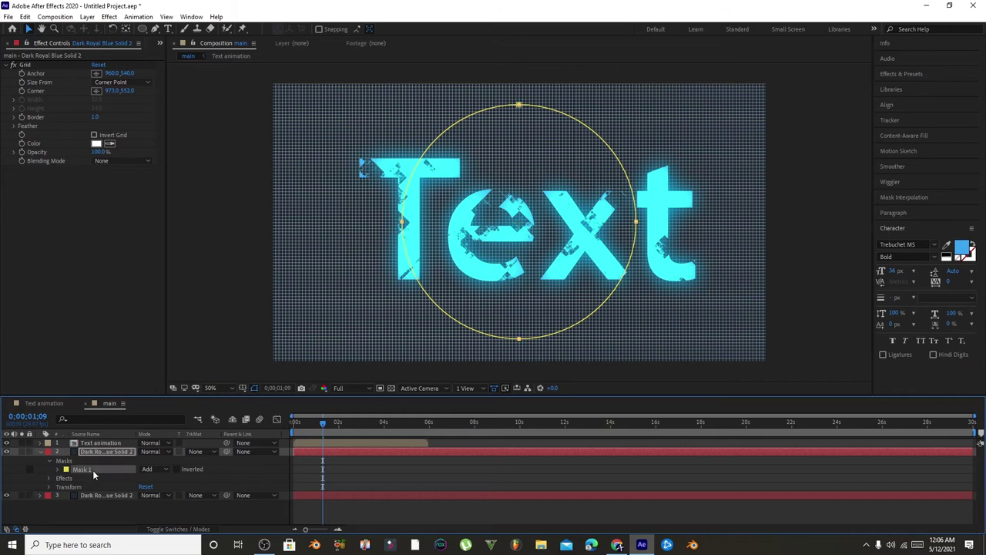
click(96, 496)
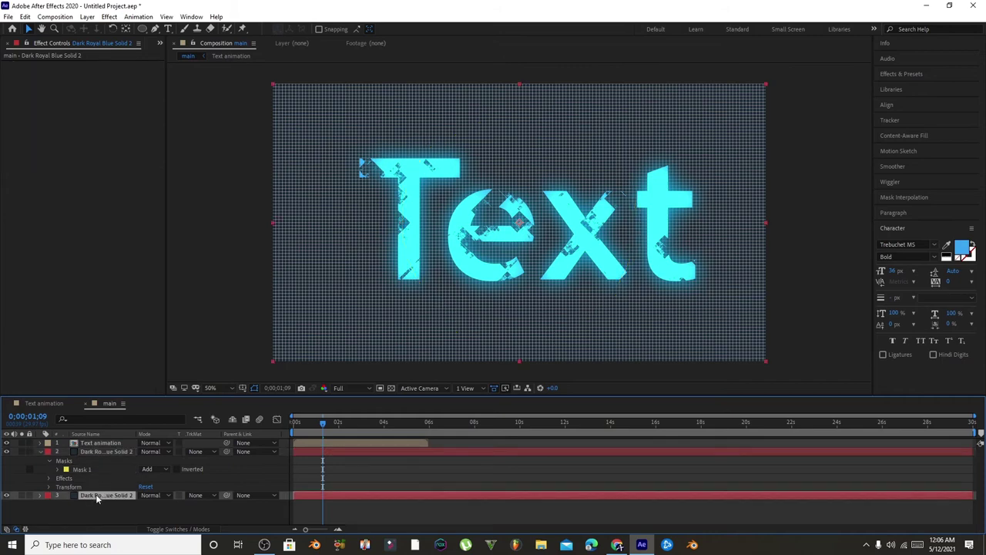
key(ctrl+v)
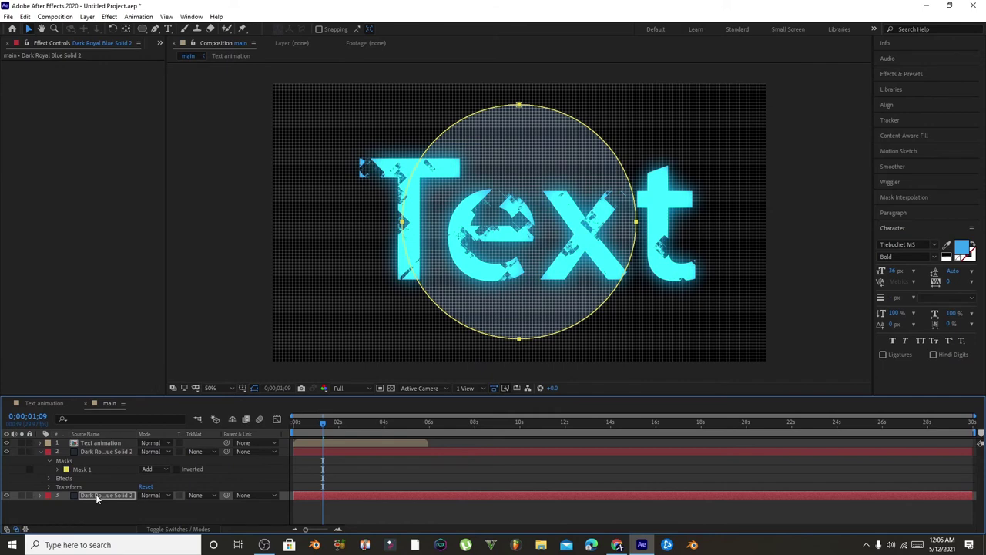
drag(95, 494, 90, 455)
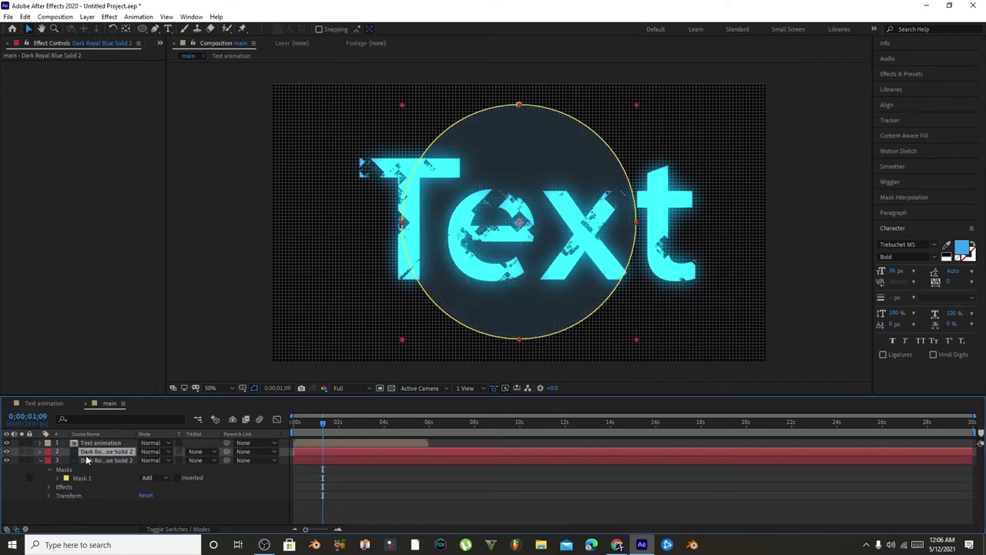
click(204, 460)
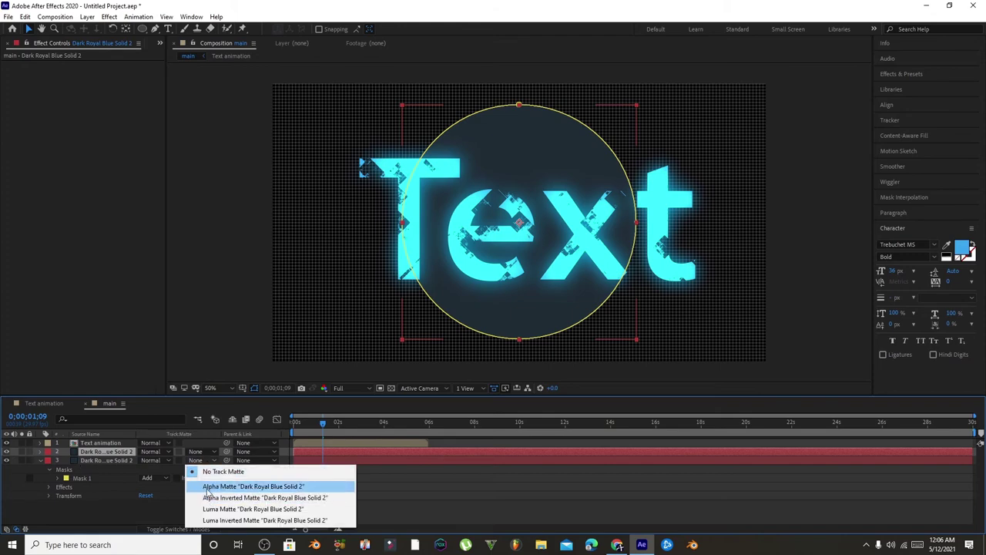
click(206, 486)
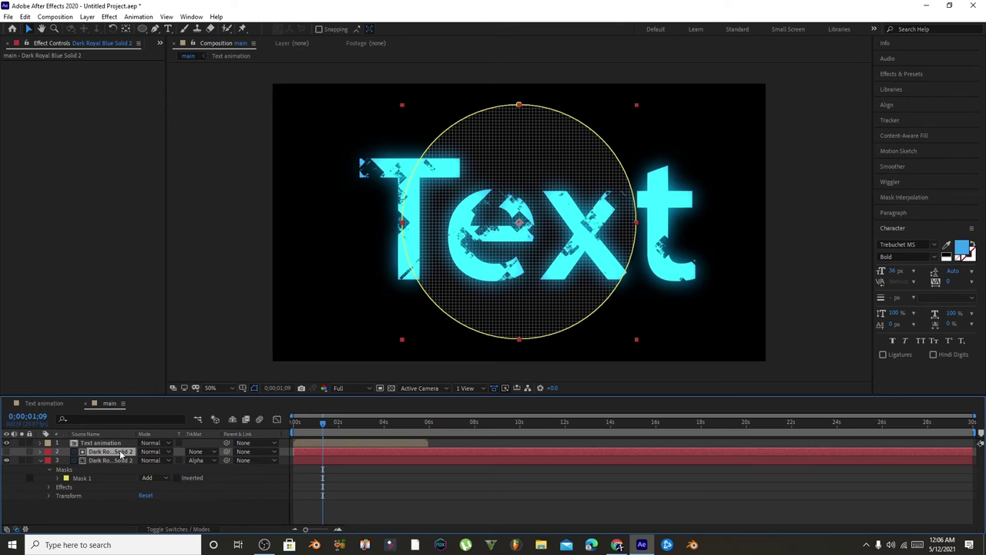
Feather the matte layer's circular mask by 225 px so it fades softly.
key(m)
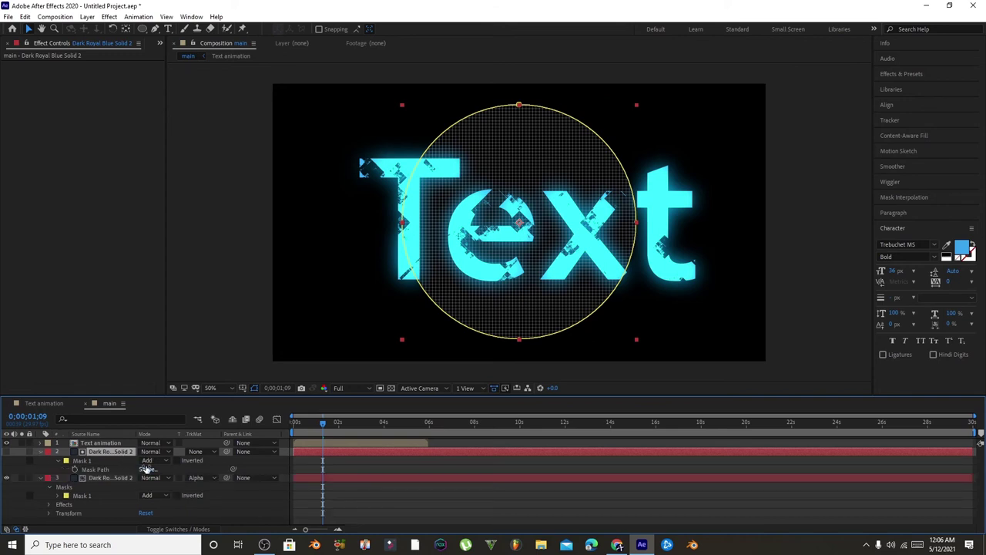
click(77, 461)
click(62, 461)
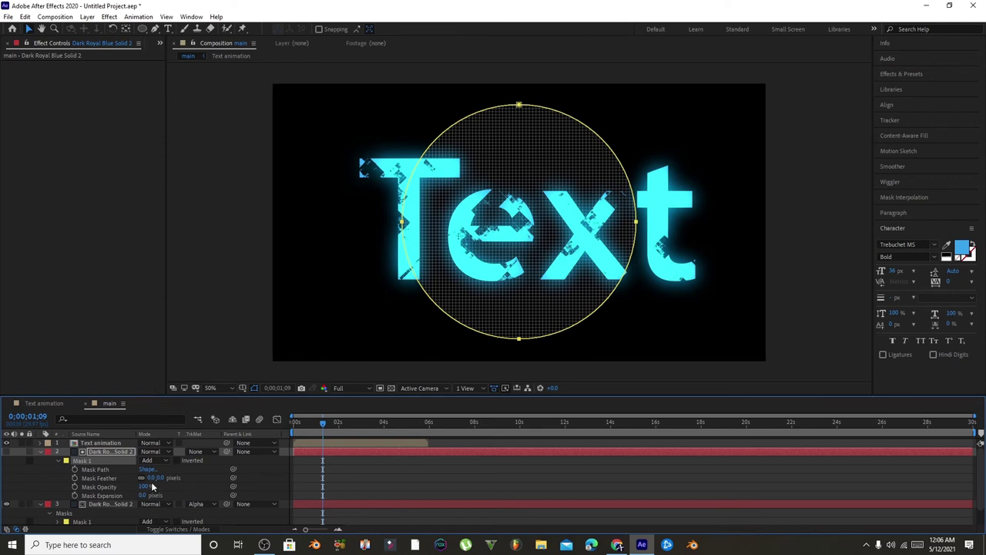
drag(153, 477, 221, 479)
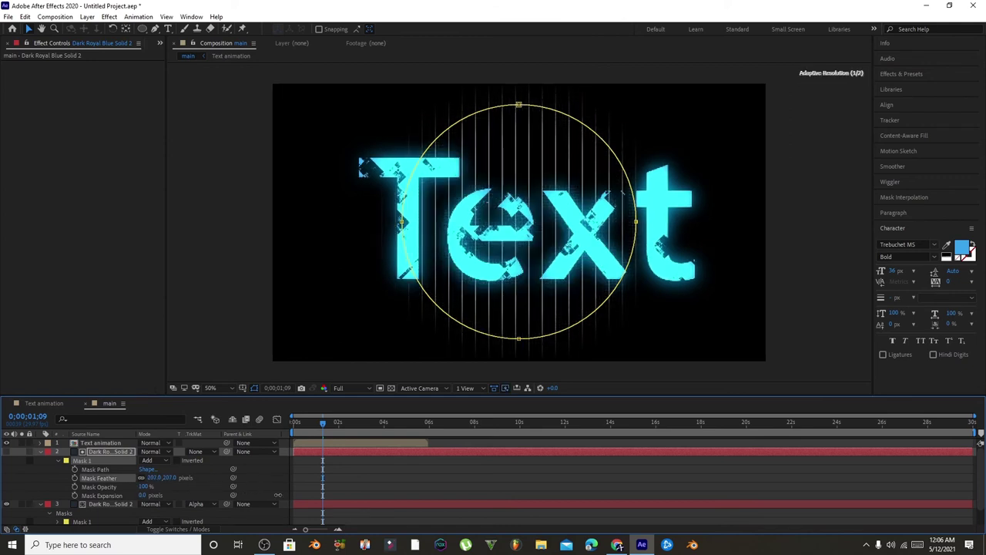
Add a new Dark Royal Blue Solid 3 layer to the main composition.
click(88, 505)
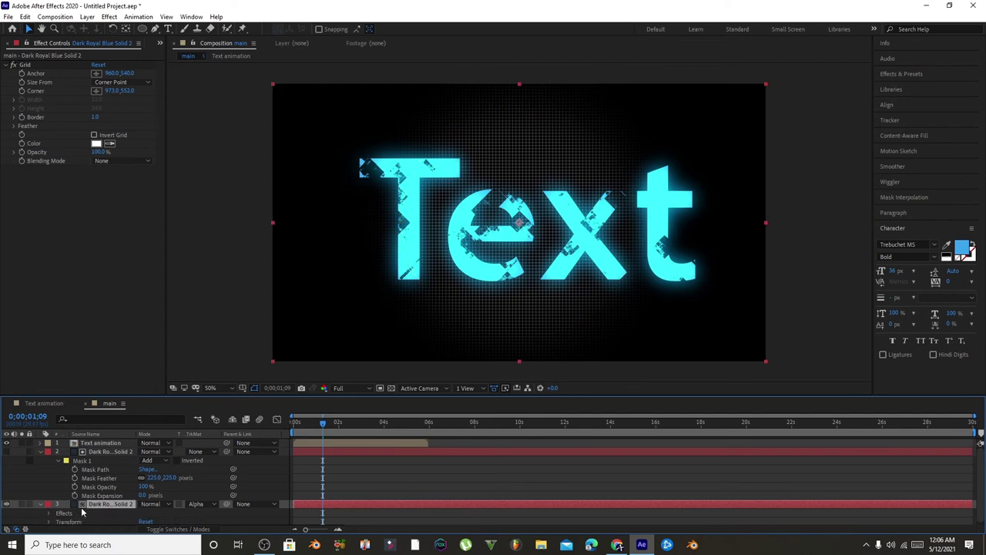
key(ctrl+shift+y)
click(529, 362)
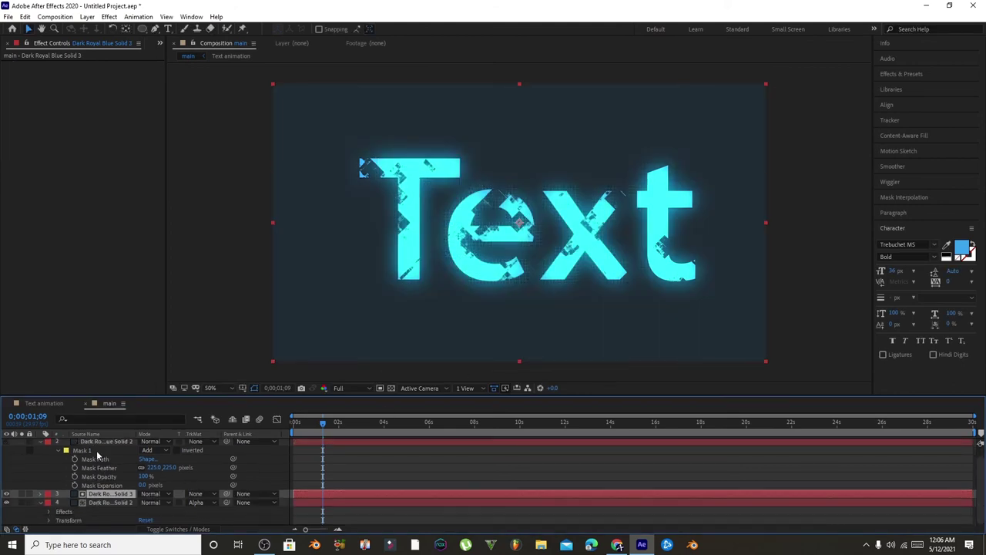
Move the feathered circular solid to the bottom of the stack and compare its visibility.
drag(100, 440, 104, 509)
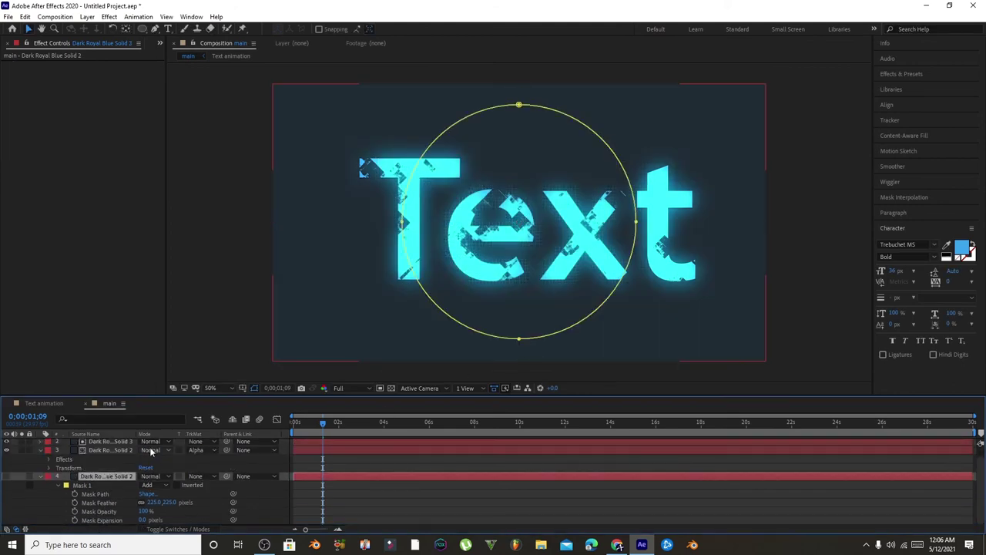
click(40, 476)
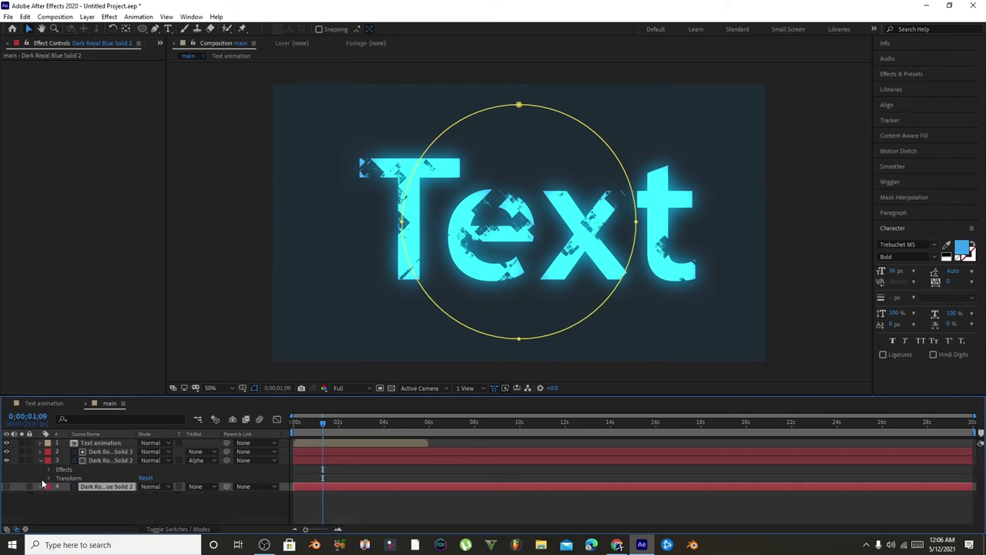
click(41, 460)
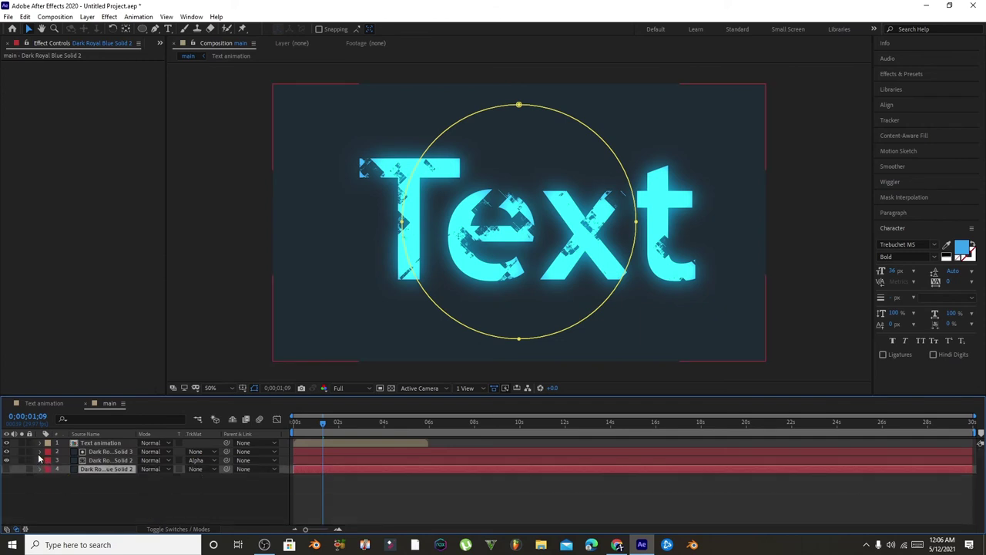
mouse_move(319, 422)
mouse_down()
mouse_move(285, 430)
mouse_move(300, 425)
mouse_up()
click(6, 469)
click(7, 469)
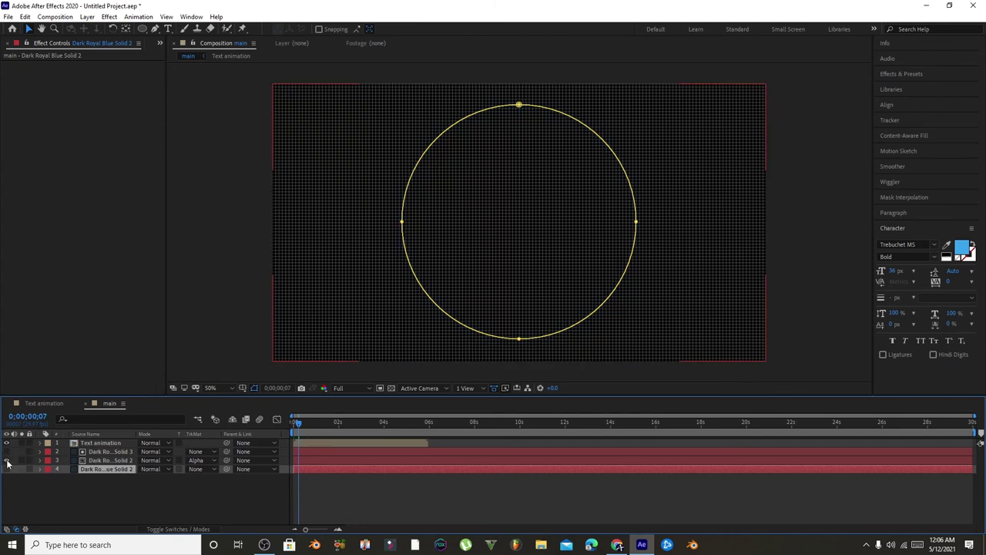
click(6, 469)
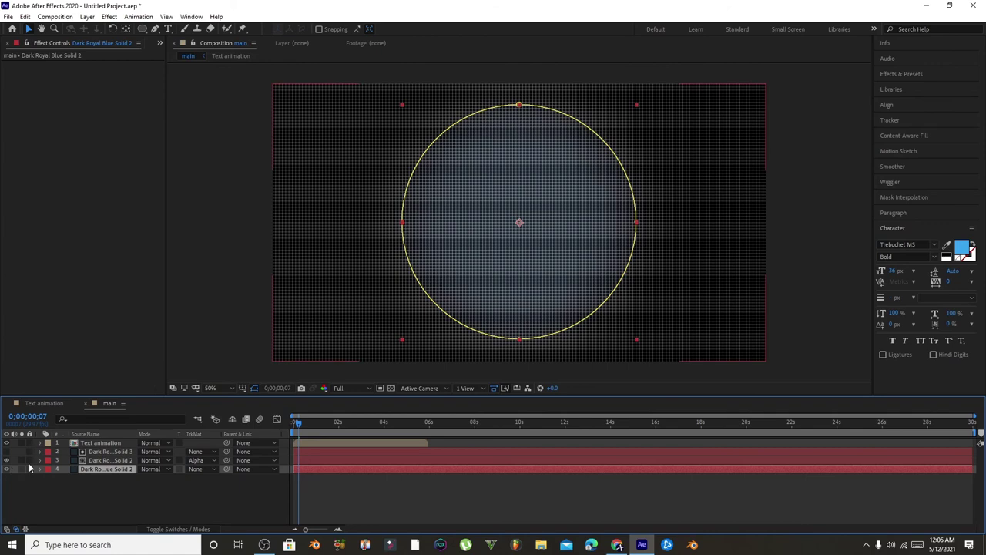
Preview the glowing blue text over the softly fading grid.
click(98, 451)
click(98, 460)
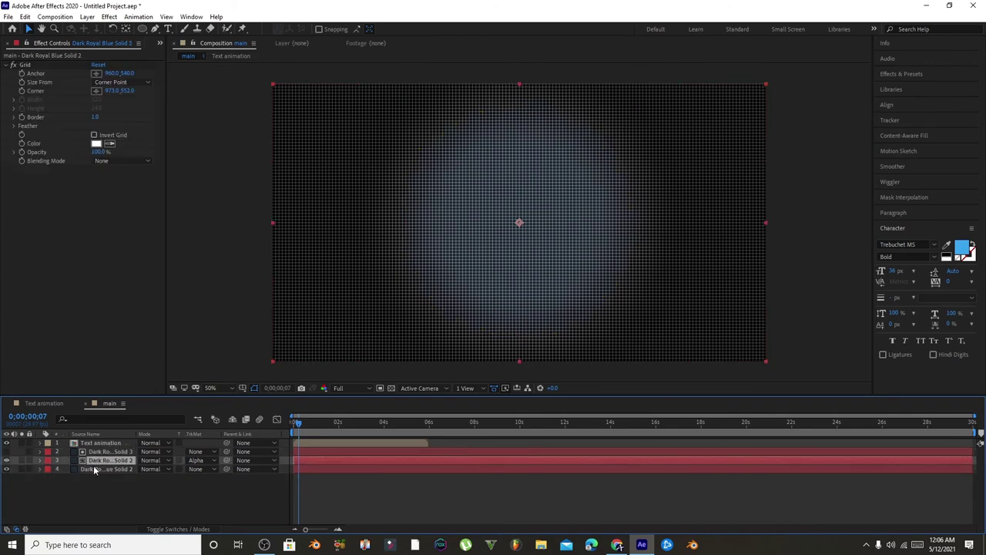
click(93, 469)
click(96, 460)
click(97, 452)
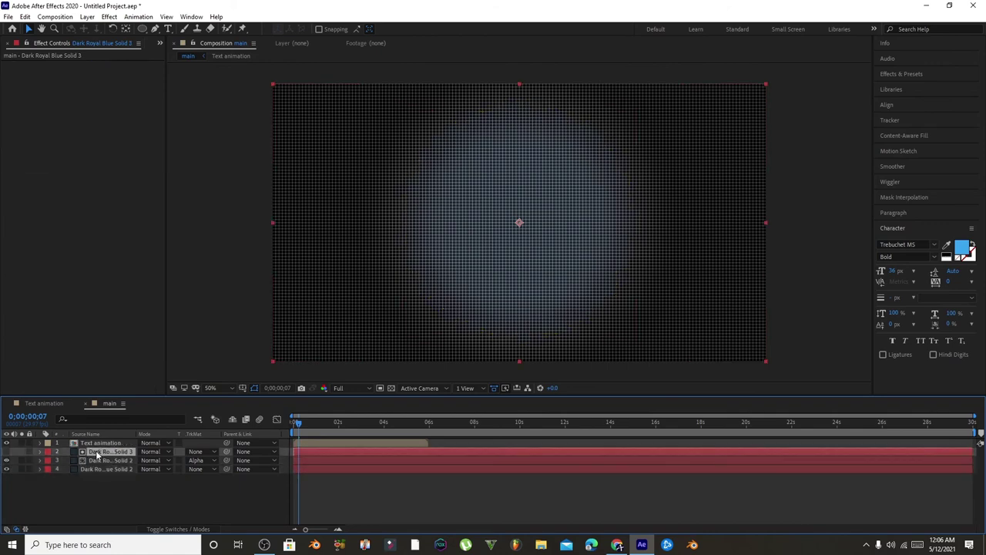
key(space)
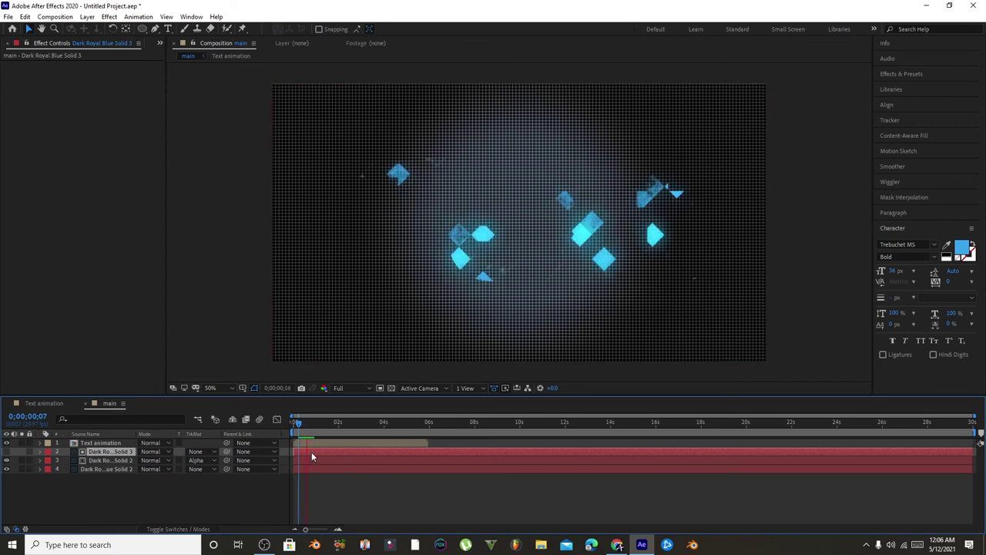
click(111, 460)
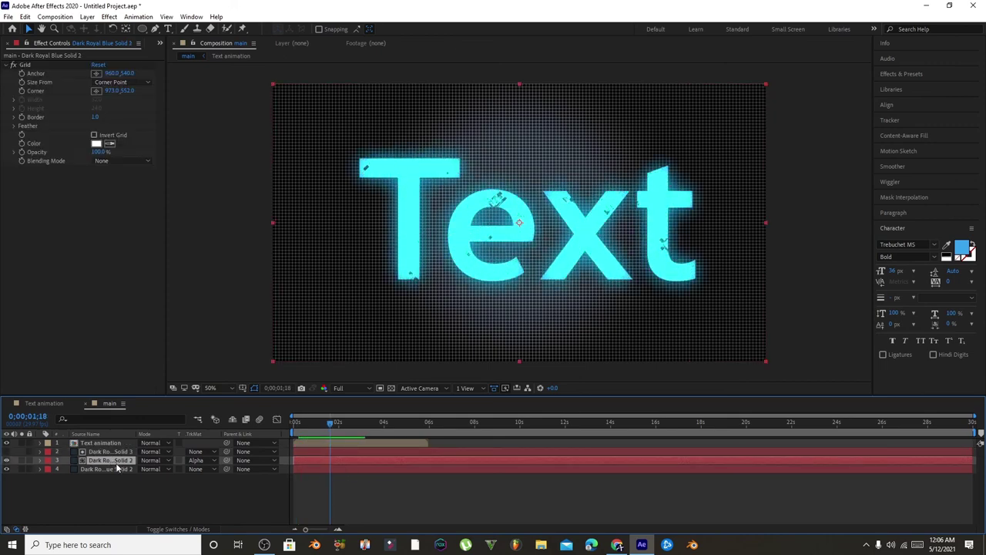
key(ctrl+Up)
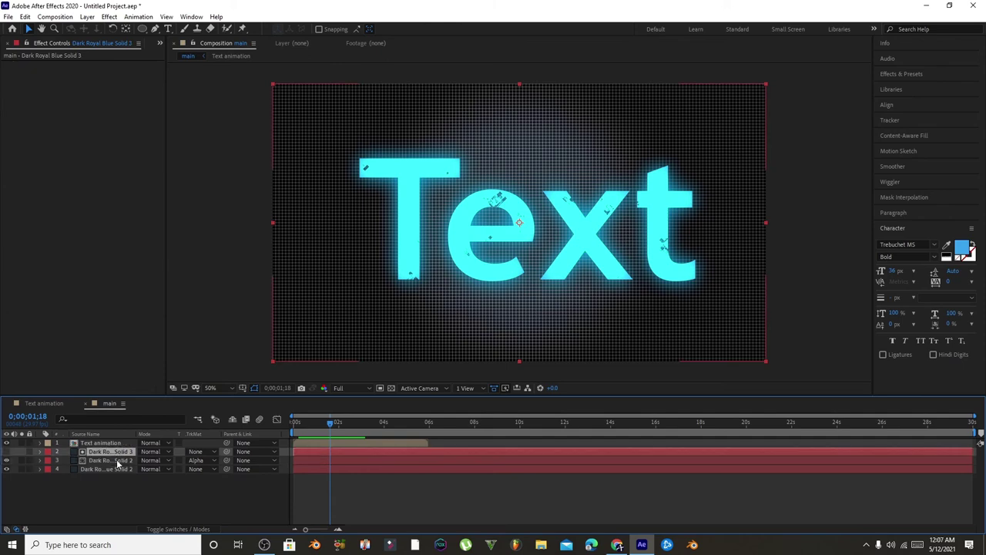
Expand the Solid 3, grid and circular solid layers to inspect the Grid effect and Mask 1.
click(40, 452)
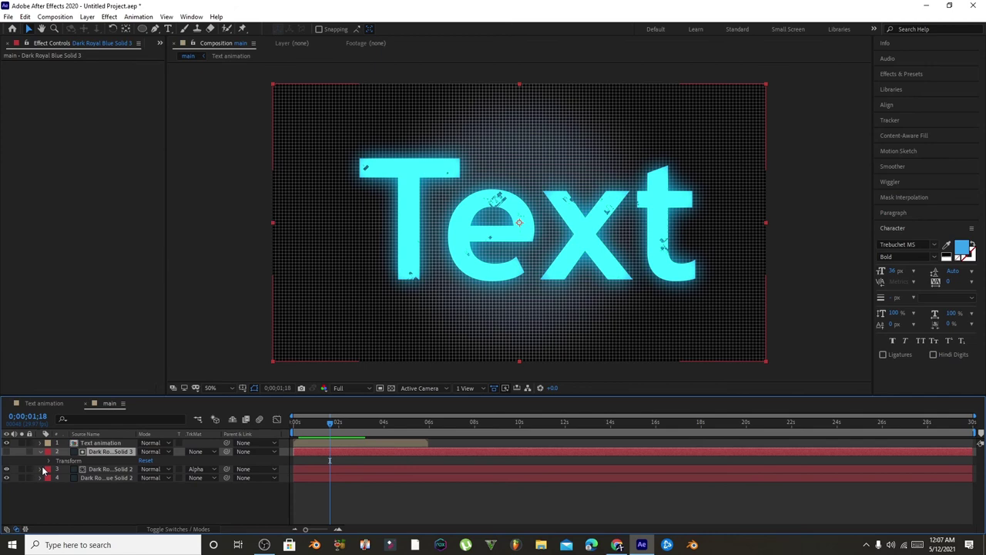
click(40, 468)
click(50, 478)
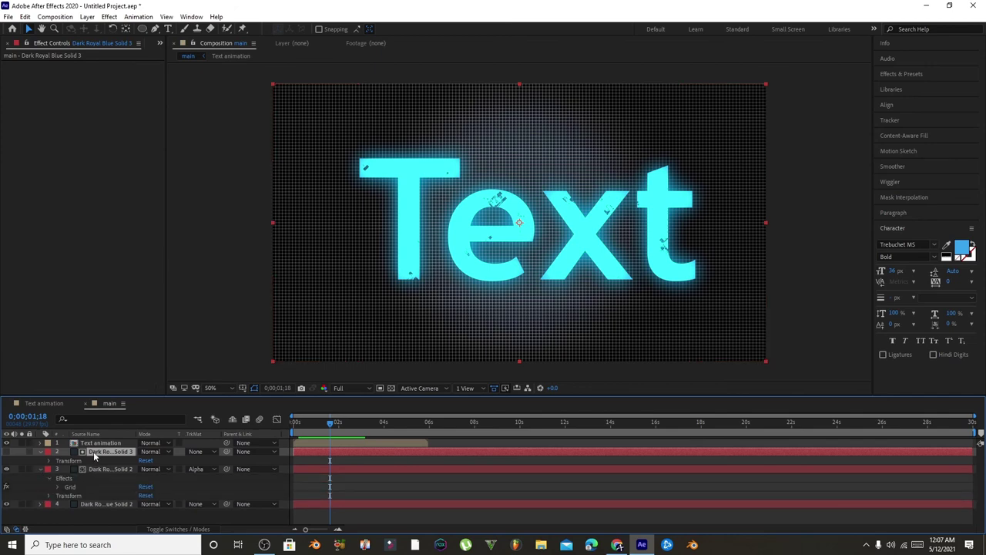
click(37, 503)
click(40, 503)
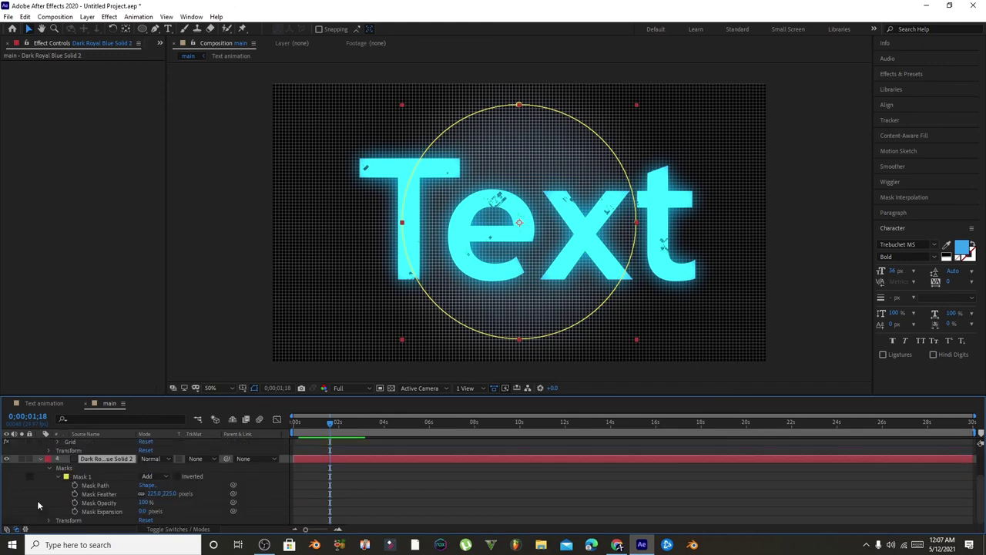
click(81, 478)
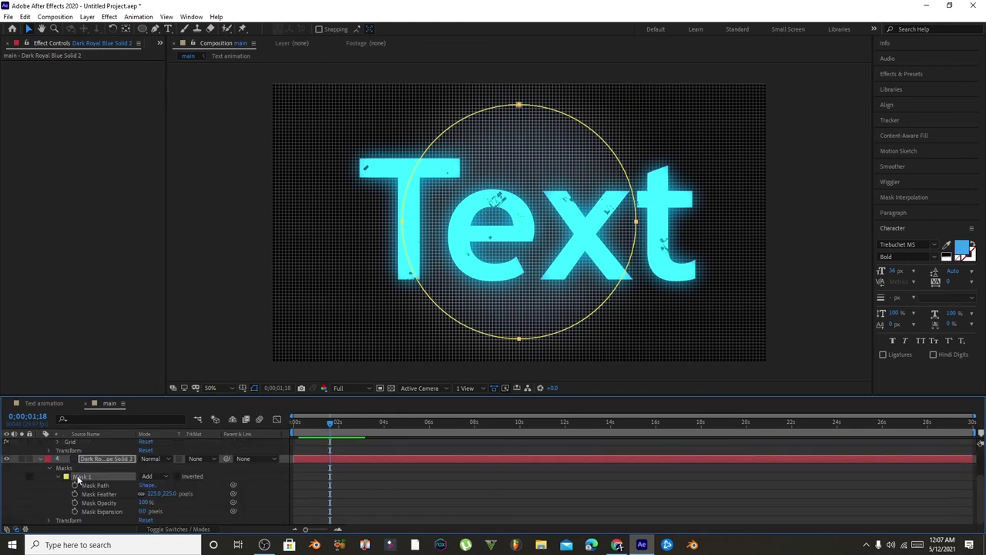
click(40, 459)
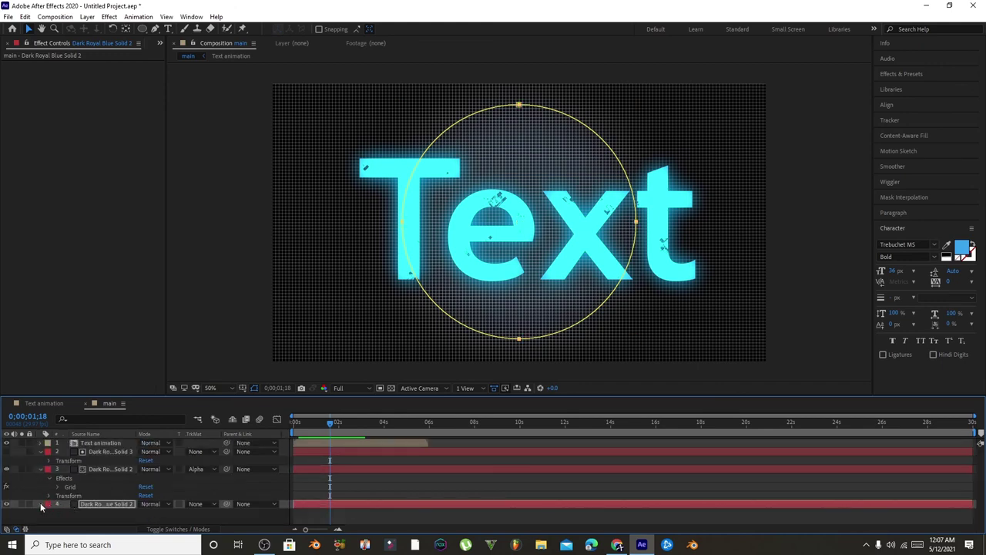
click(42, 502)
click(40, 459)
Put the circular solid above the grid, Solid 3 at the bottom, and give the grid an Alpha Matte.
drag(96, 506, 91, 456)
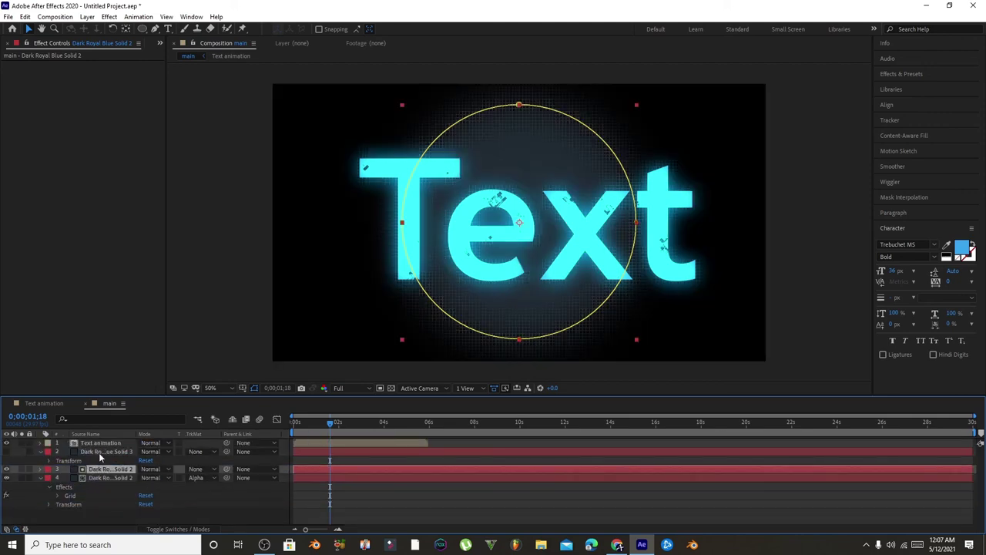
drag(97, 501, 96, 504)
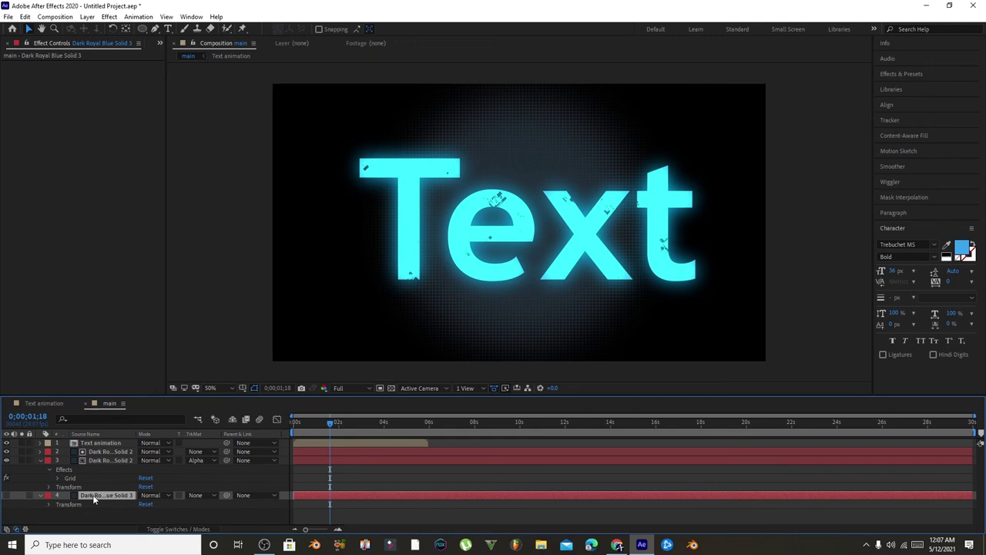
click(204, 460)
click(211, 470)
click(200, 461)
click(204, 485)
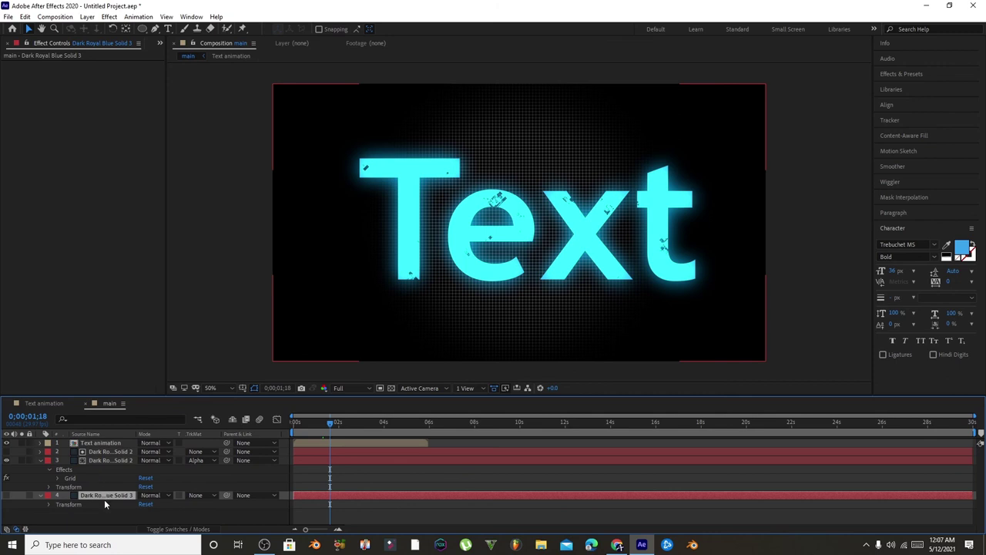
Return to the timeline start and enable the dark blue Solid 3 background.
key(space)
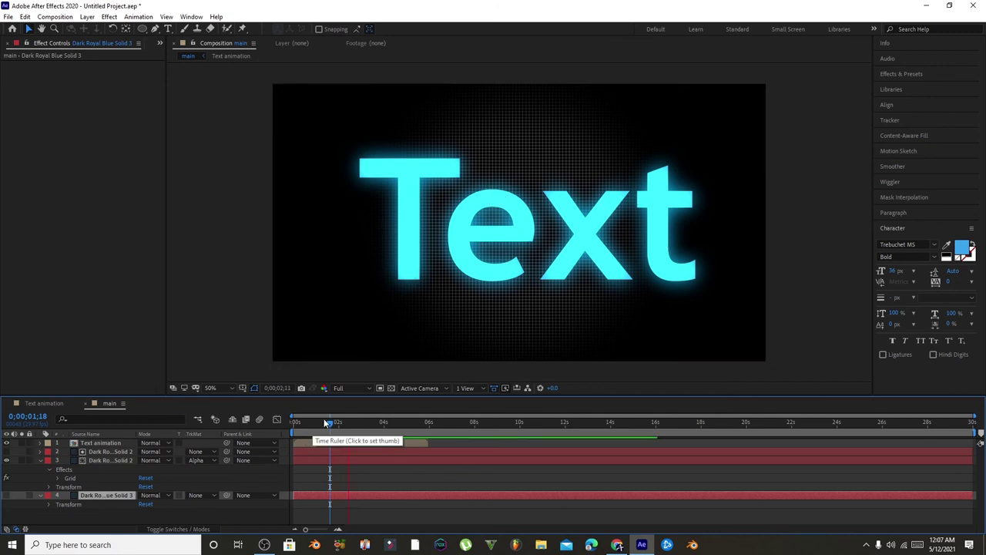
drag(328, 424, 262, 425)
click(6, 495)
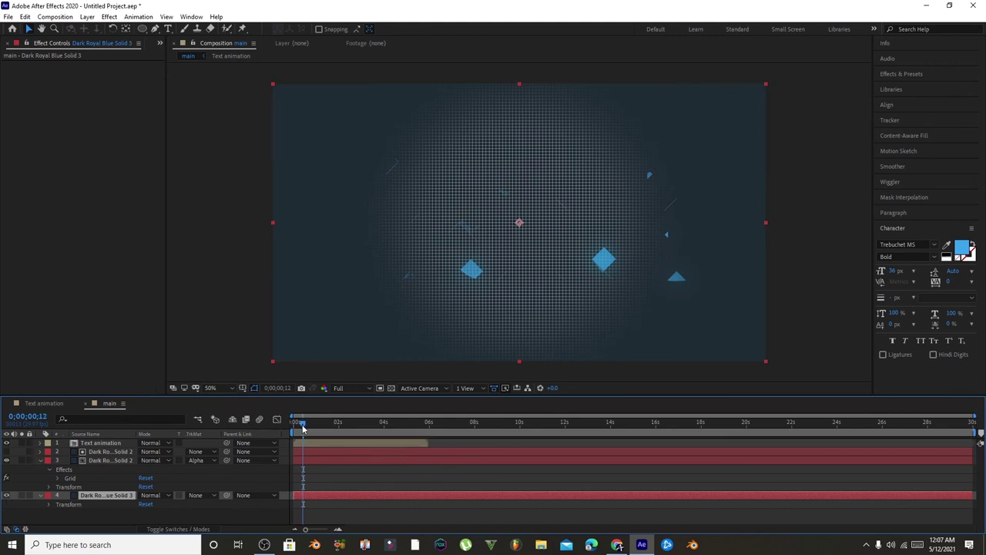
Set the circular solid's Mask 1 feather to 499 pixels at frame 6.
drag(302, 429, 298, 429)
click(115, 451)
key(m)
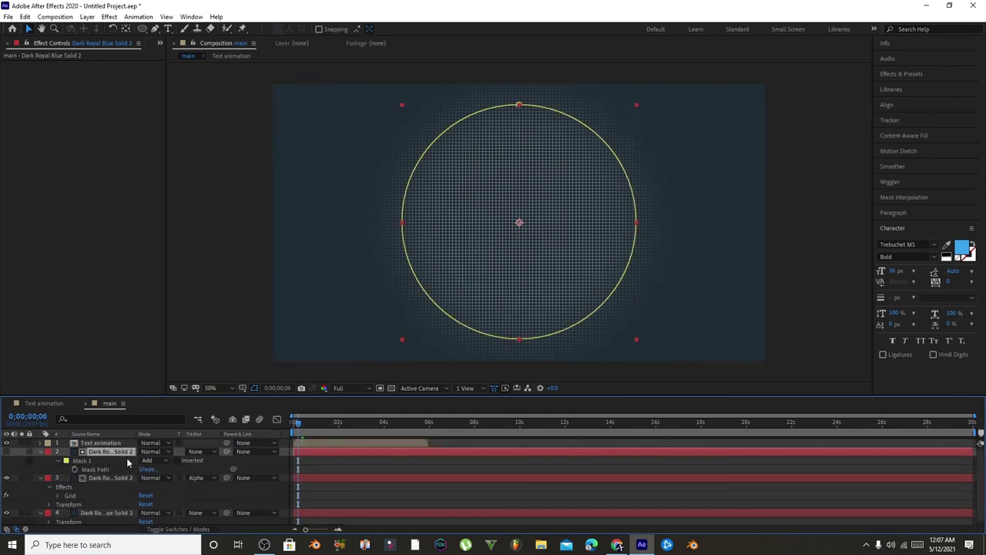
click(58, 461)
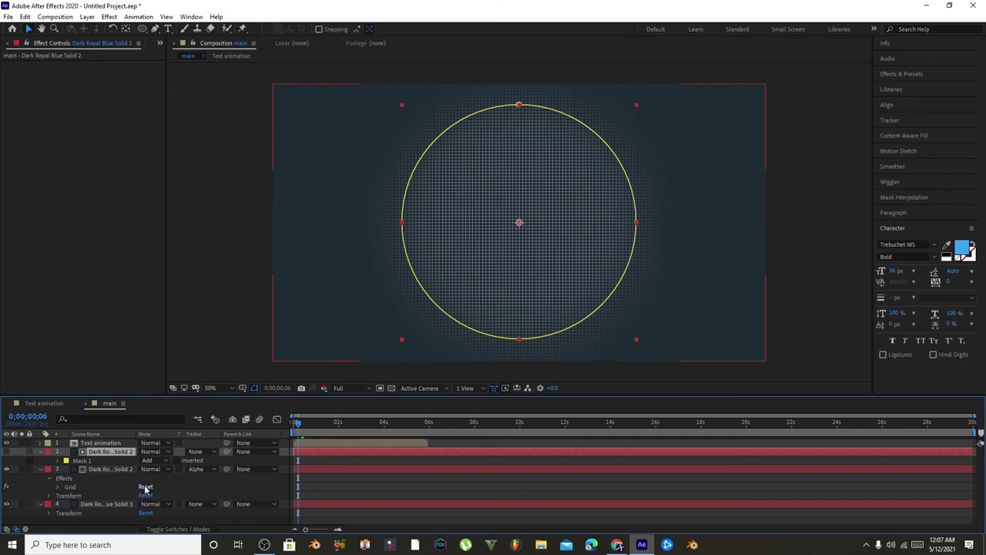
click(65, 459)
drag(154, 479, 268, 472)
Preview the animation, then start saving the project under a new name.
key(space)
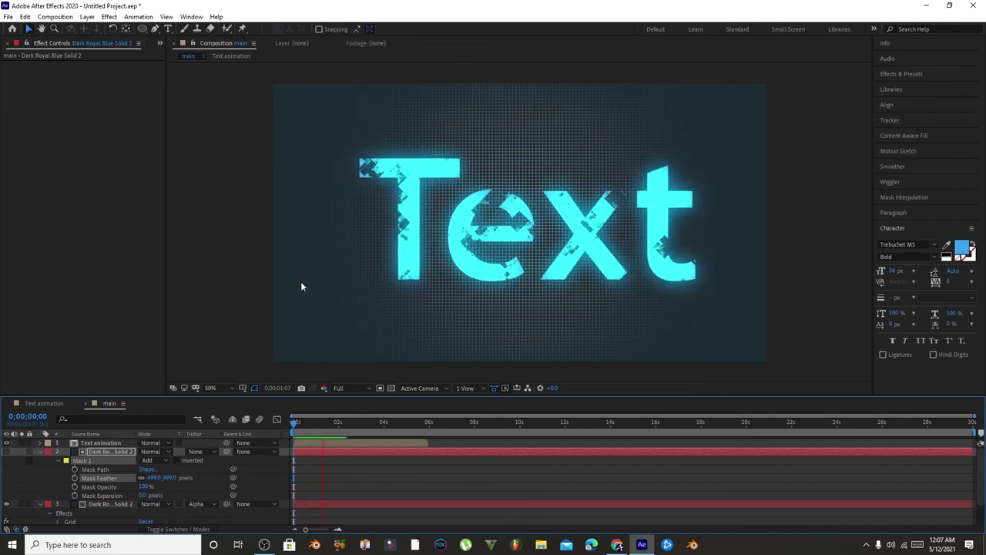
key(space)
key(ctrl+s)
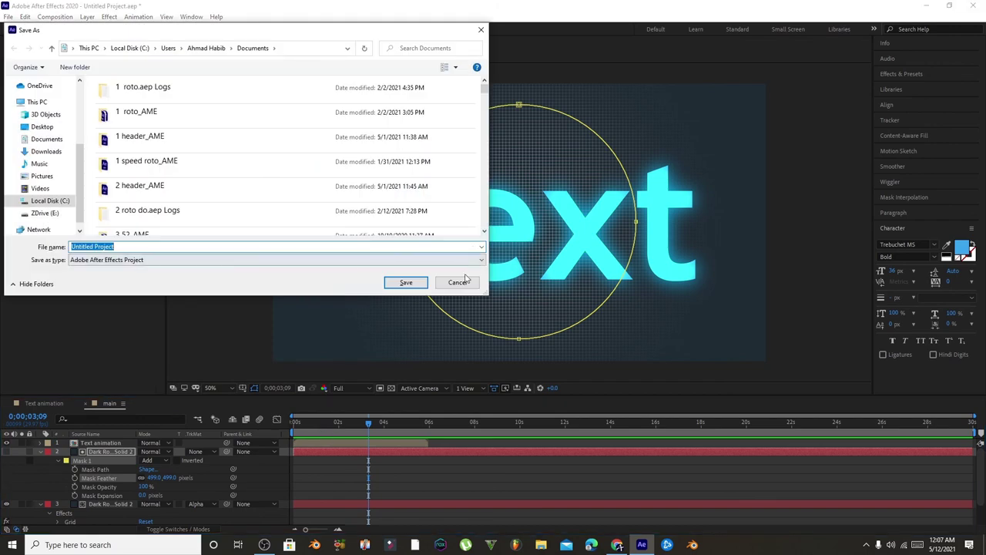